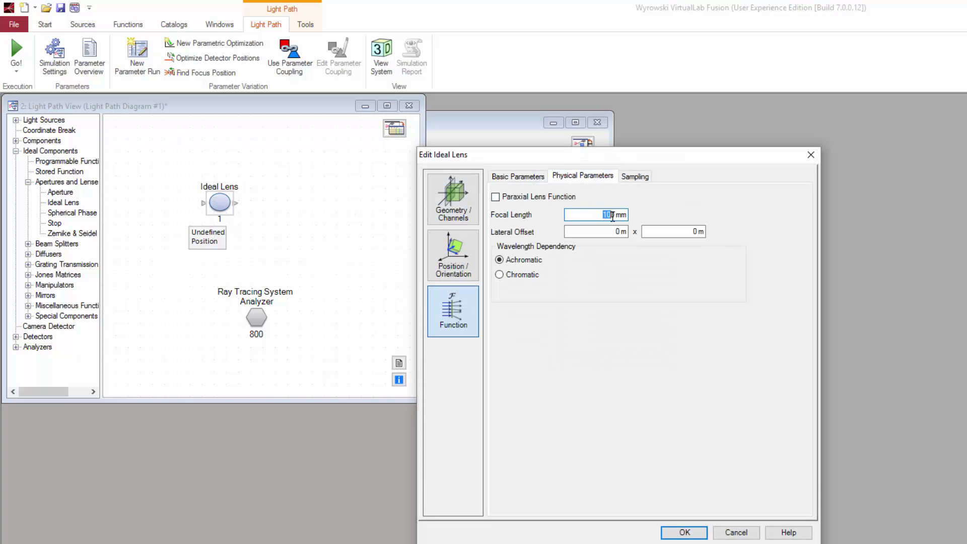
- Set the ideal lens's focal length to 2.467 mm and accept the change
text(2.467)
key(Return)
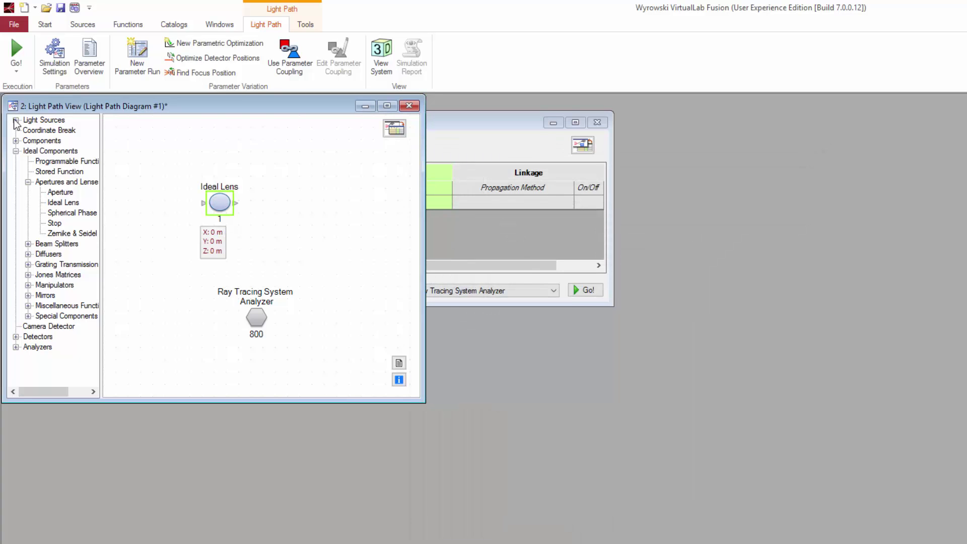
- Add a Gaussian Wave source from the basic source models to the light path, in front of the ideal lens
click(15, 120)
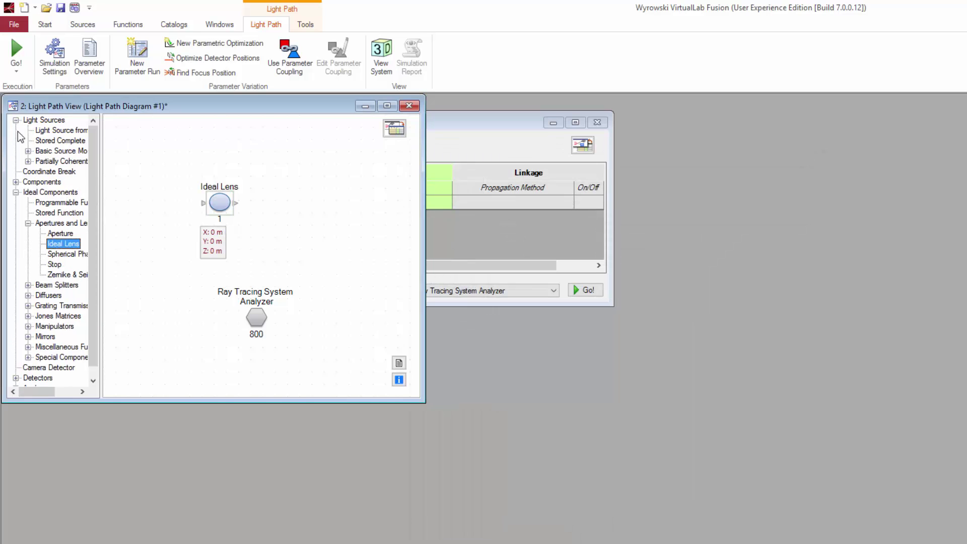
click(28, 150)
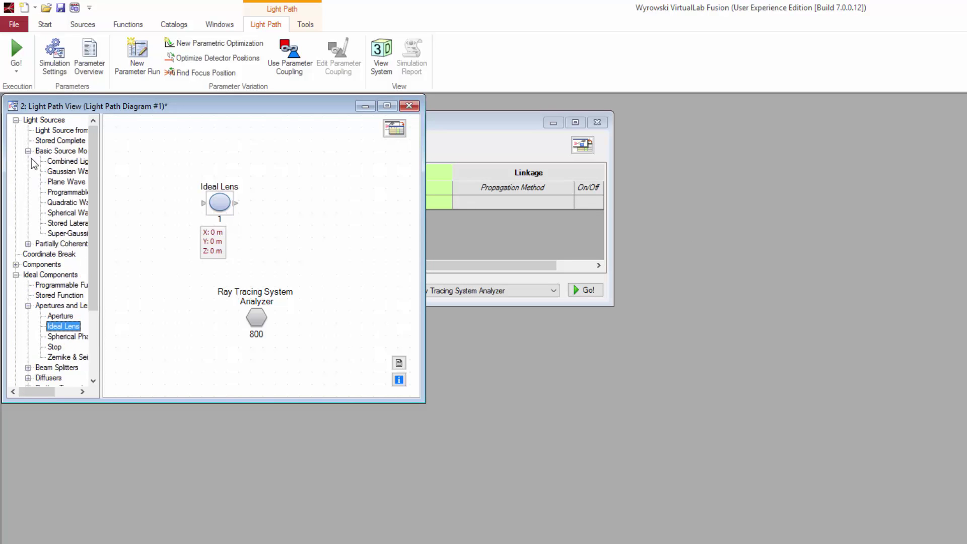
click(62, 172)
drag(60, 177, 143, 206)
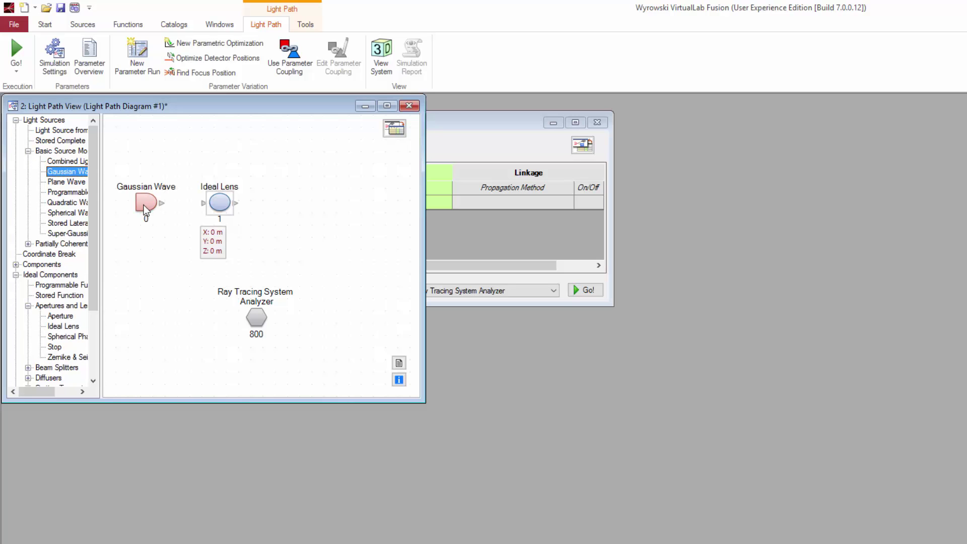
- Set the Gaussian wave's waist radius to 250 µm in both directions
double_click(143, 204)
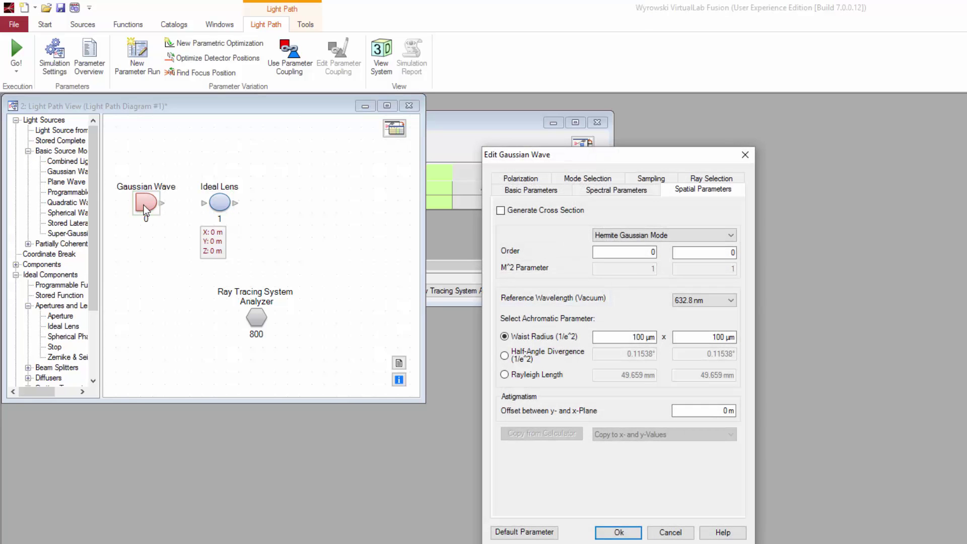
click(616, 337)
key(Delete)
key(Delete)
text(25)
double_click(679, 338)
text(250)
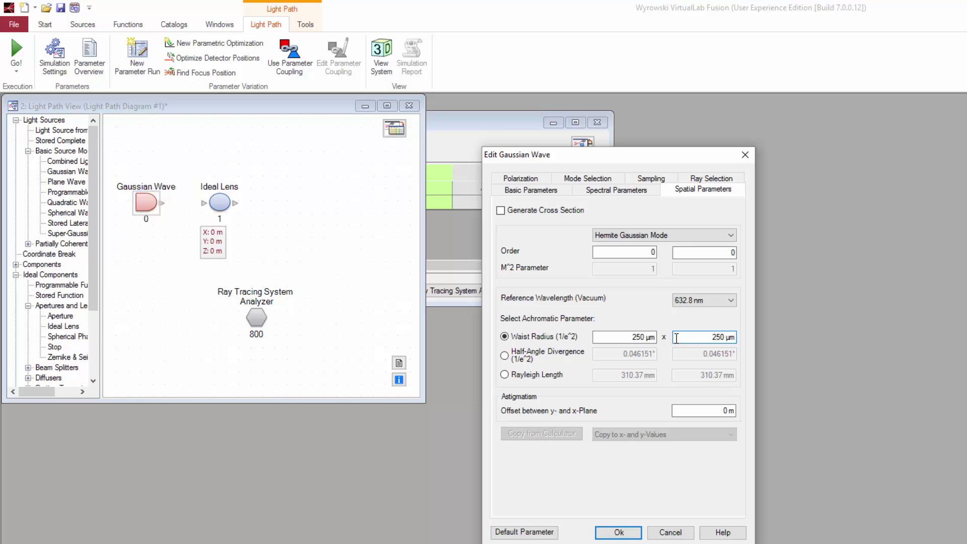
- Set the Gaussian wave's wavelength to 780 nm and accept the source settings
click(614, 191)
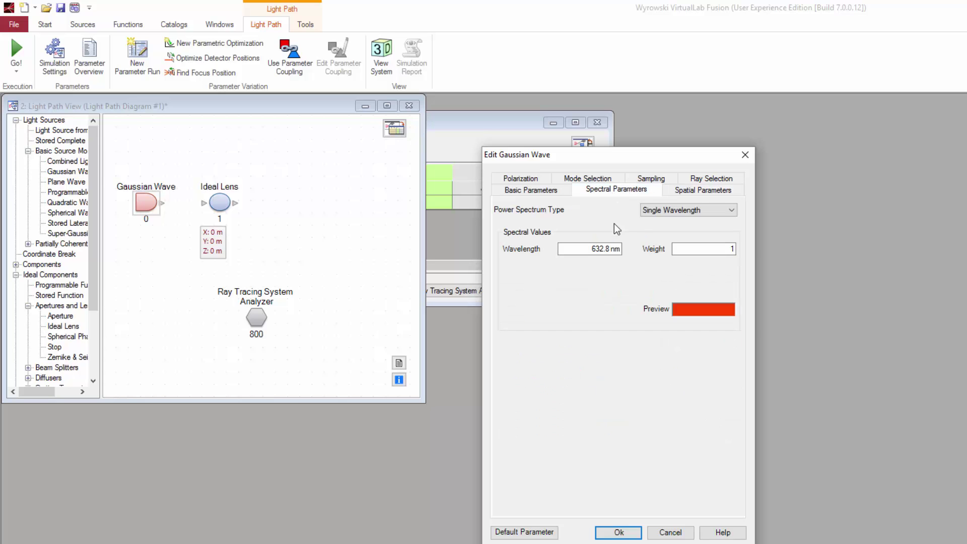
drag(611, 248, 590, 247)
text(780)
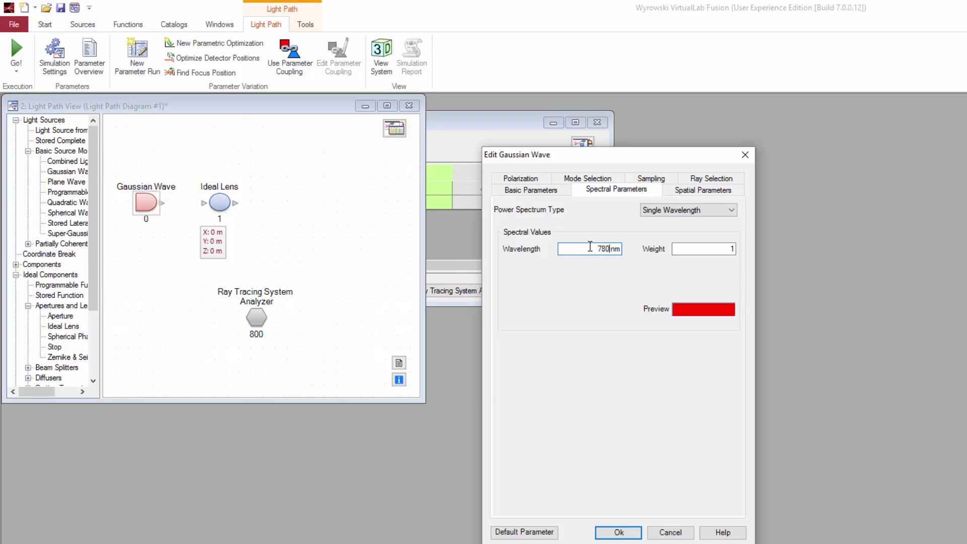
key(Return)
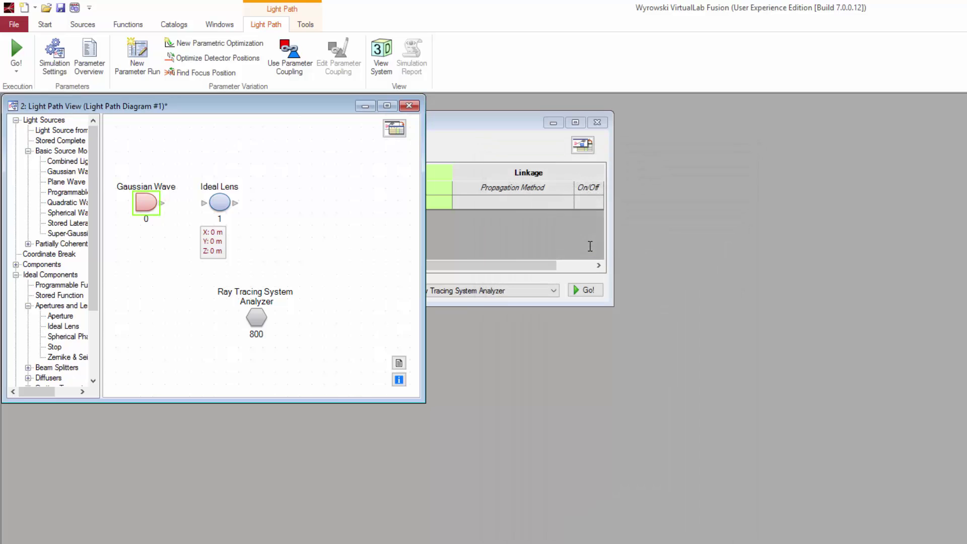
- Link the Gaussian wave to the ideal lens and add a camera detector linked to the lens output
drag(162, 203, 204, 203)
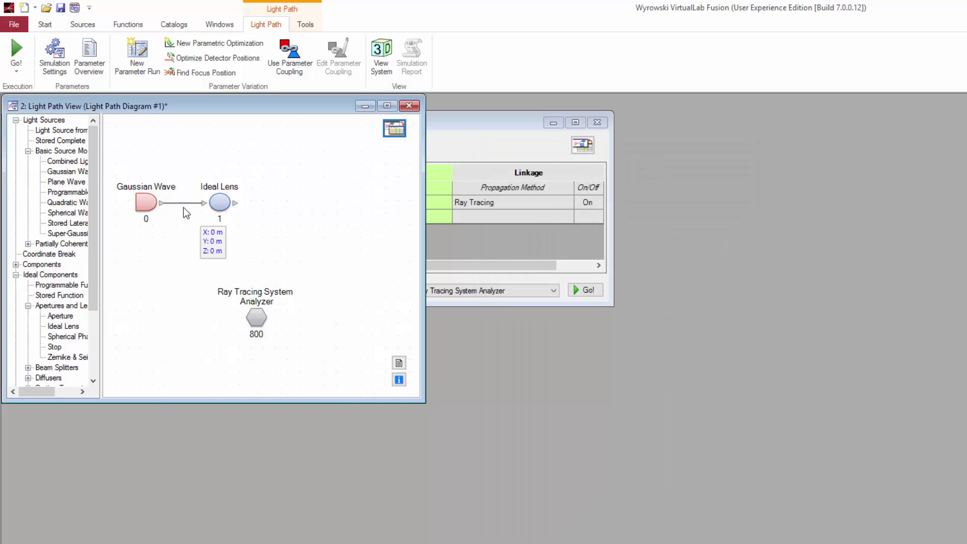
click(16, 274)
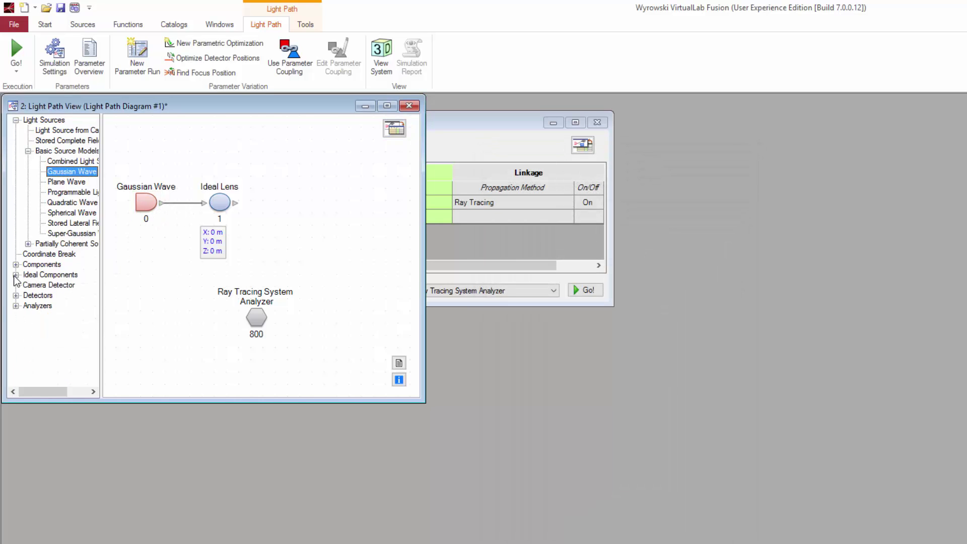
drag(35, 286, 298, 200)
drag(234, 202, 290, 203)
- Place the camera detector at a relative Z distance of 2.467 mm behind the lens
double_click(289, 245)
text(2.4)
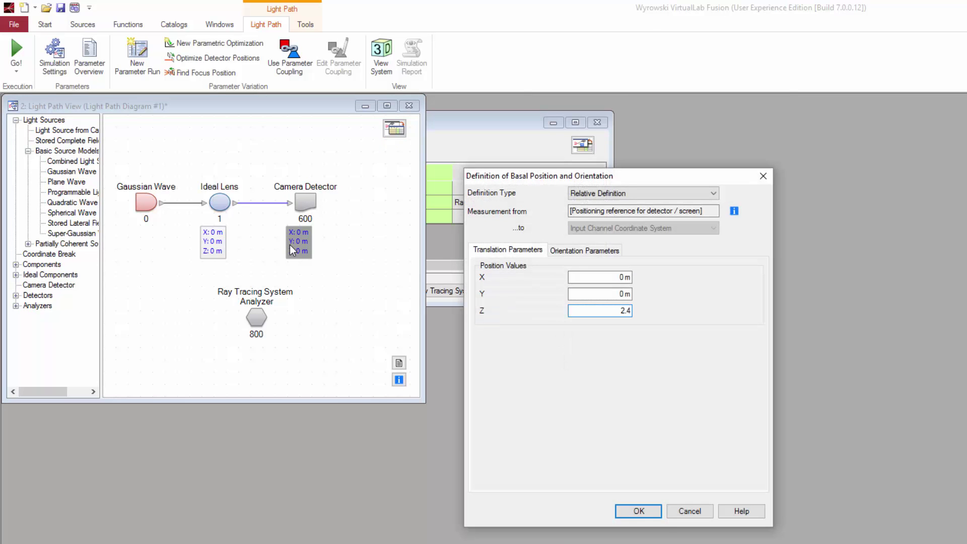
text(67 mm)
key(Return)
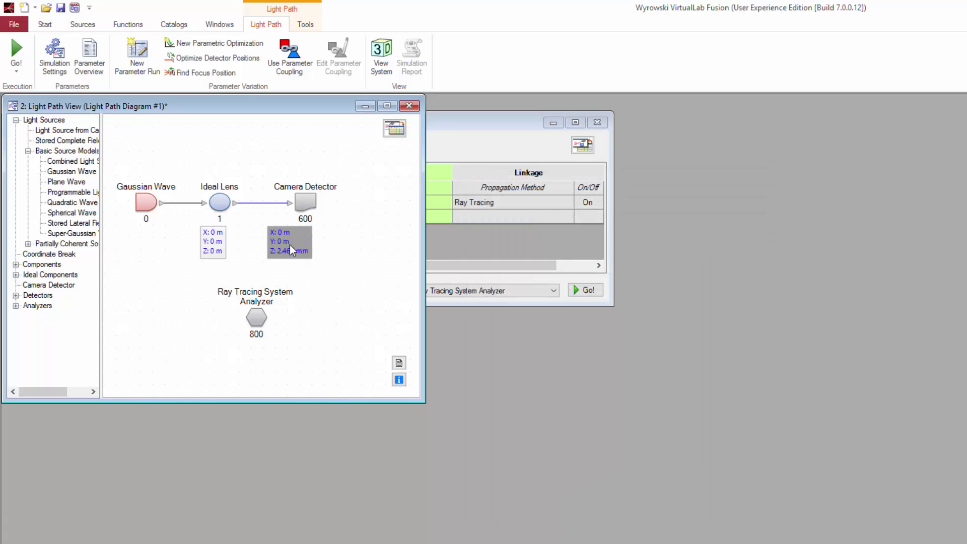
- Run the simulation with the Ray Tracing System Analyzer and inspect the traced rays in 3D from several angles
click(12, 80)
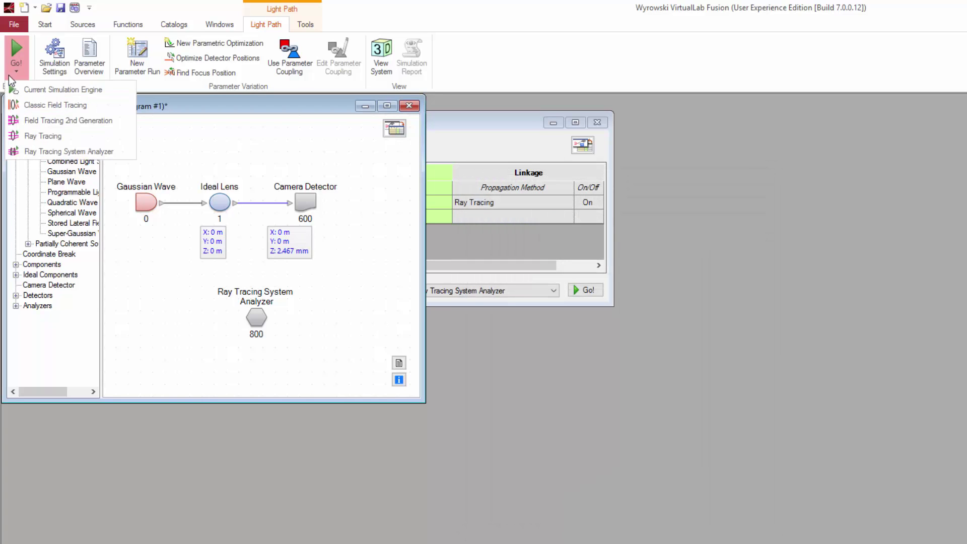
click(17, 151)
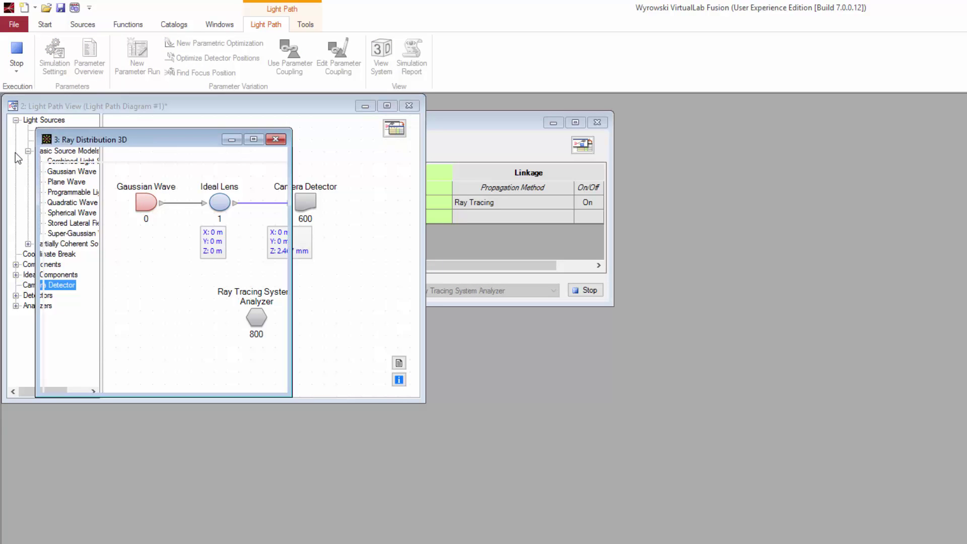
drag(126, 327, 143, 304)
scroll(145, 302, up, 3)
scroll(147, 302, down, 4)
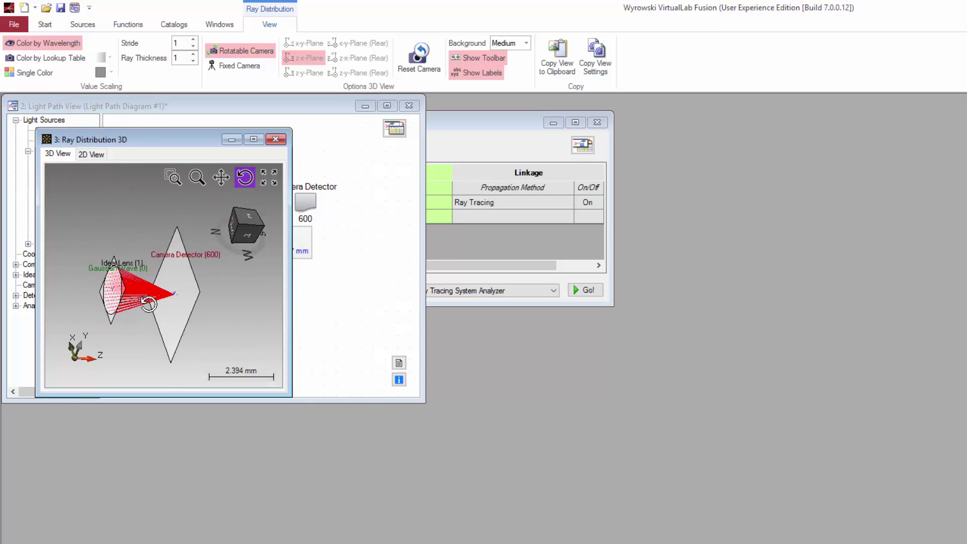
drag(198, 308, 190, 287)
scroll(111, 281, up, 3)
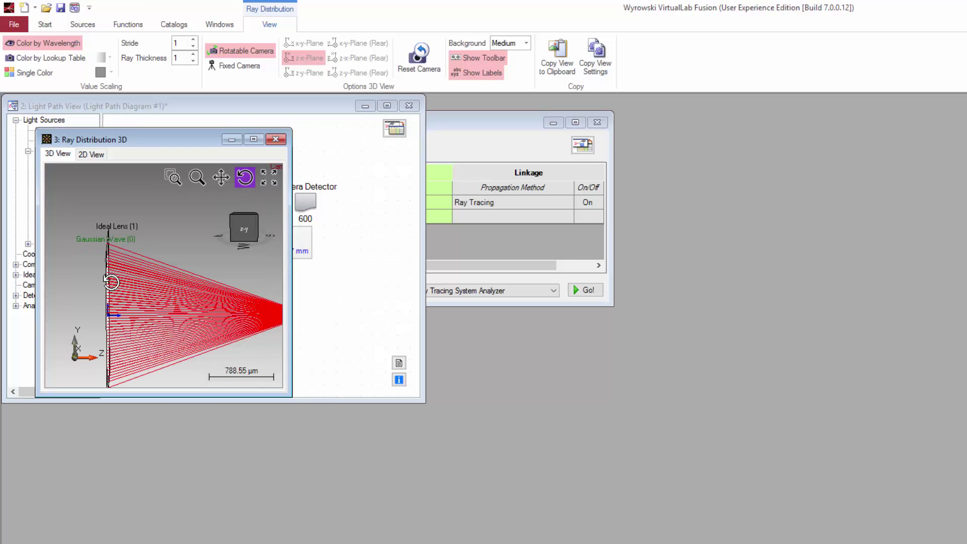
drag(110, 288, 182, 305)
scroll(136, 295, down, 3)
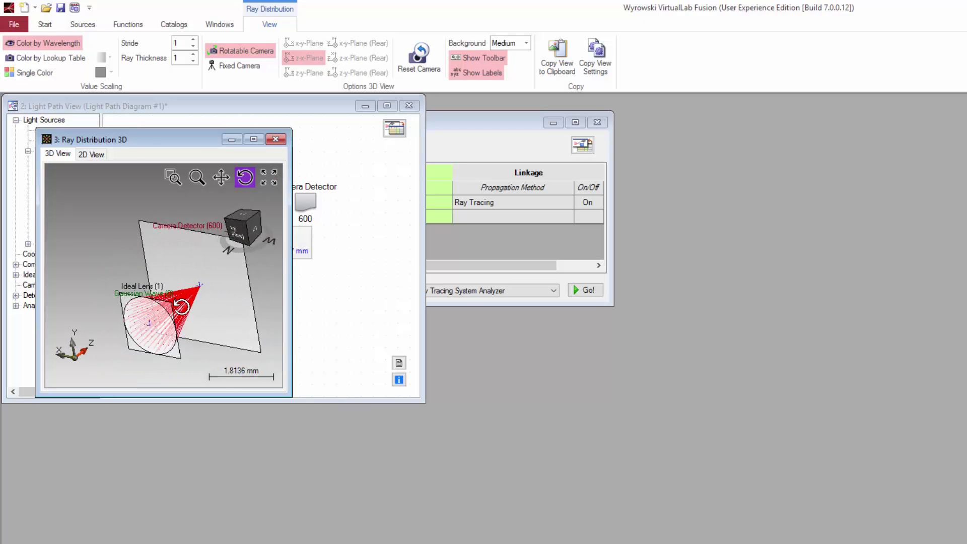
- Examine the ray positions on the camera detector plane in the 2D view at close range
click(98, 157)
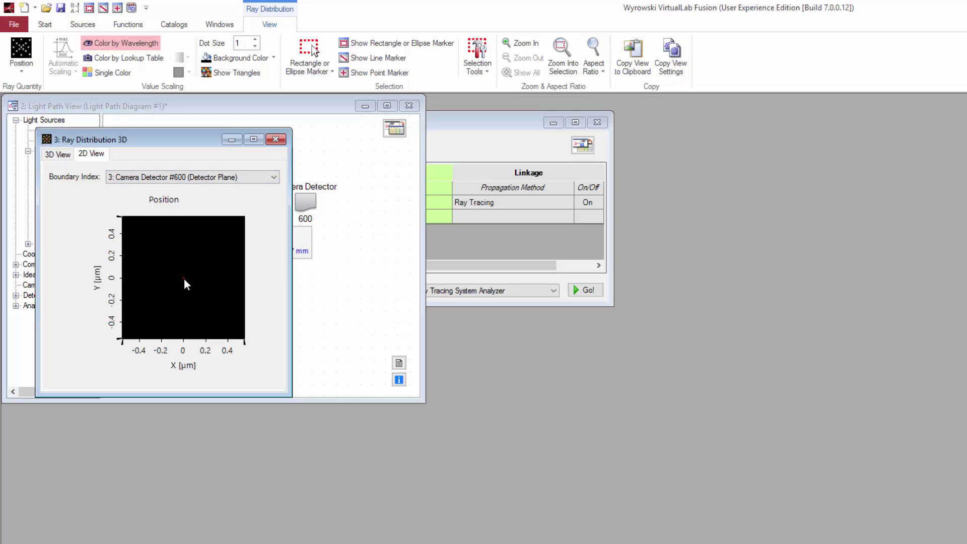
scroll(184, 279, up, 2)
scroll(183, 277, up, 3)
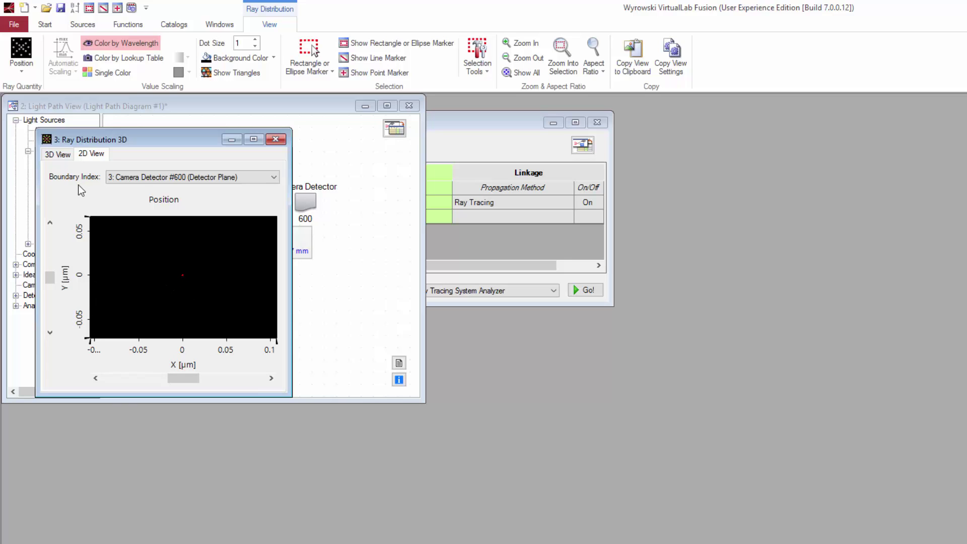
- View the 3D ray distribution side-on in the z-x plane with the fixed camera
click(65, 155)
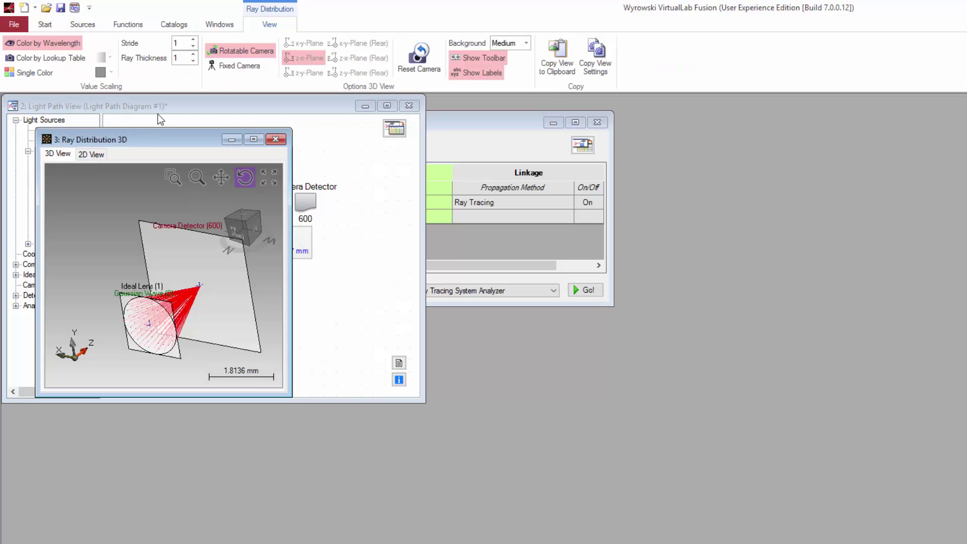
click(238, 70)
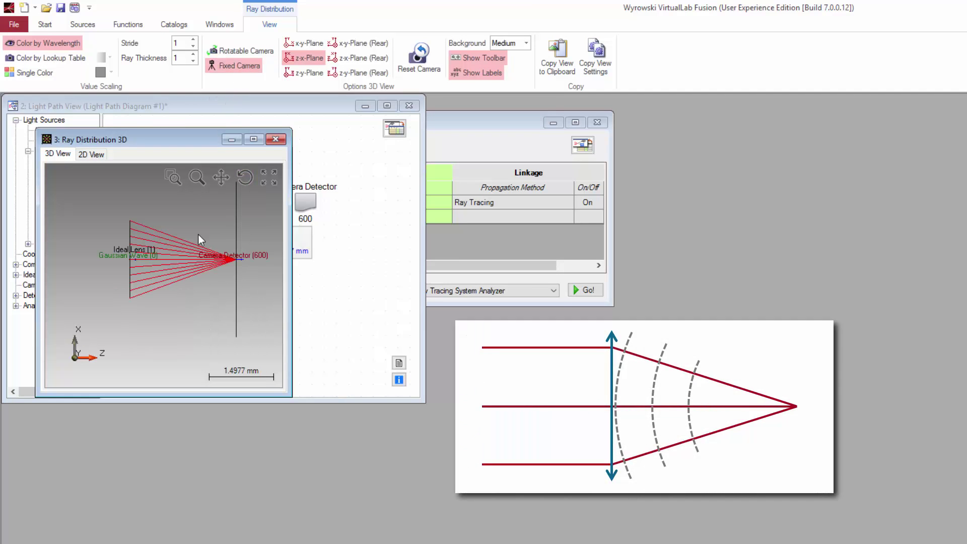
scroll(198, 234, up, 2)
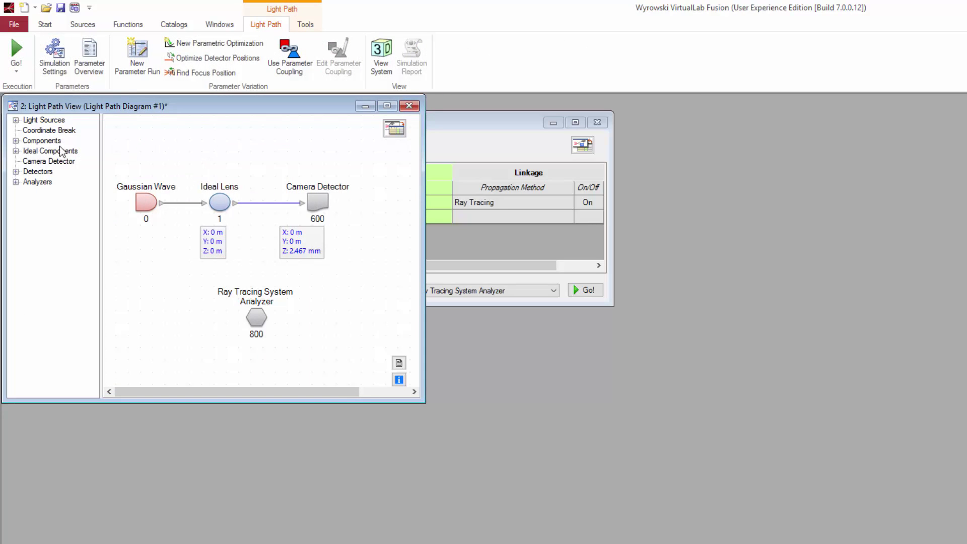
- Add an Identity Operator from the ideal manipulators above the light path and link the ideal lens output to it
click(18, 152)
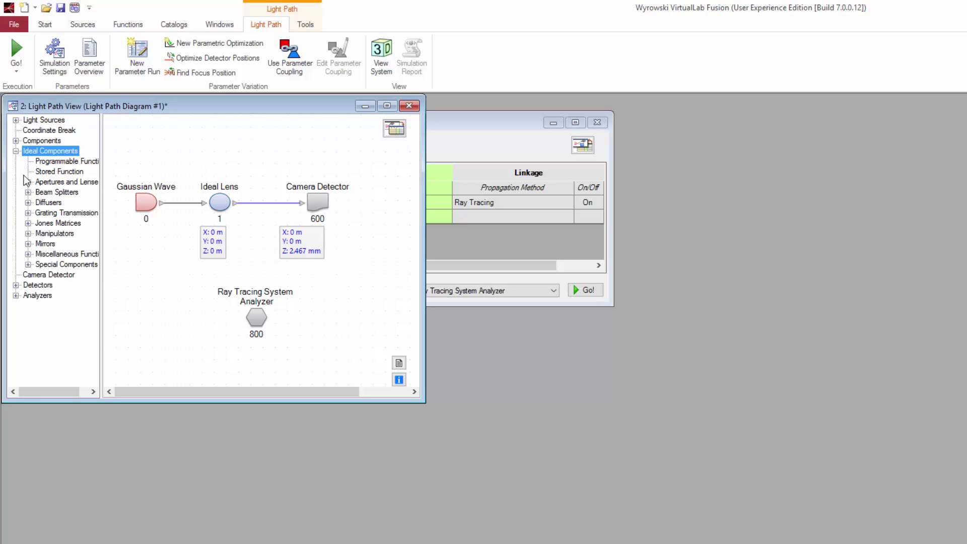
click(28, 233)
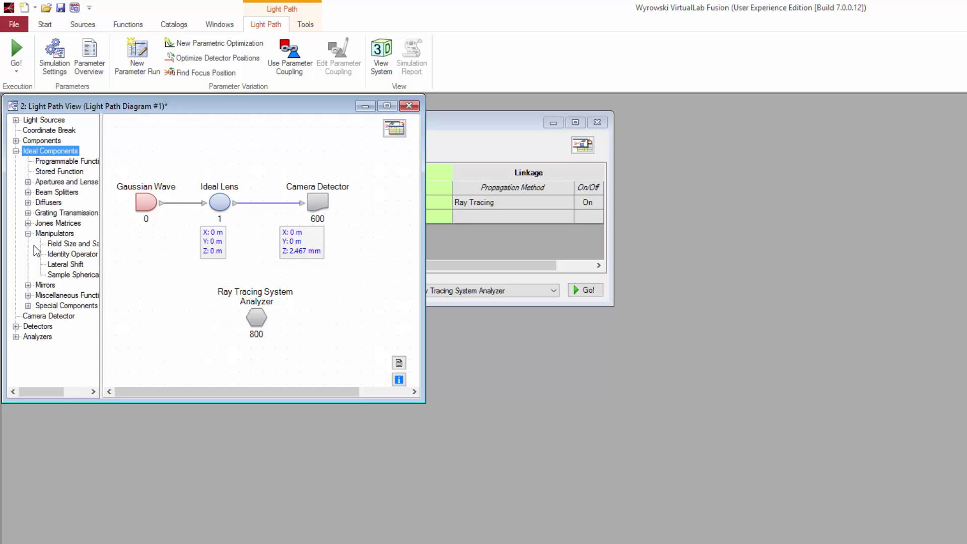
drag(58, 256, 245, 171)
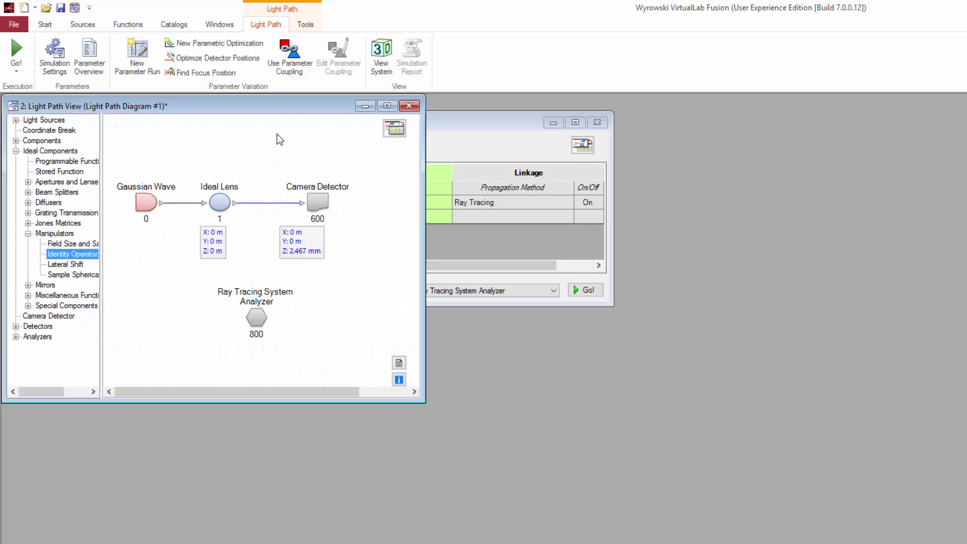
drag(235, 204, 265, 142)
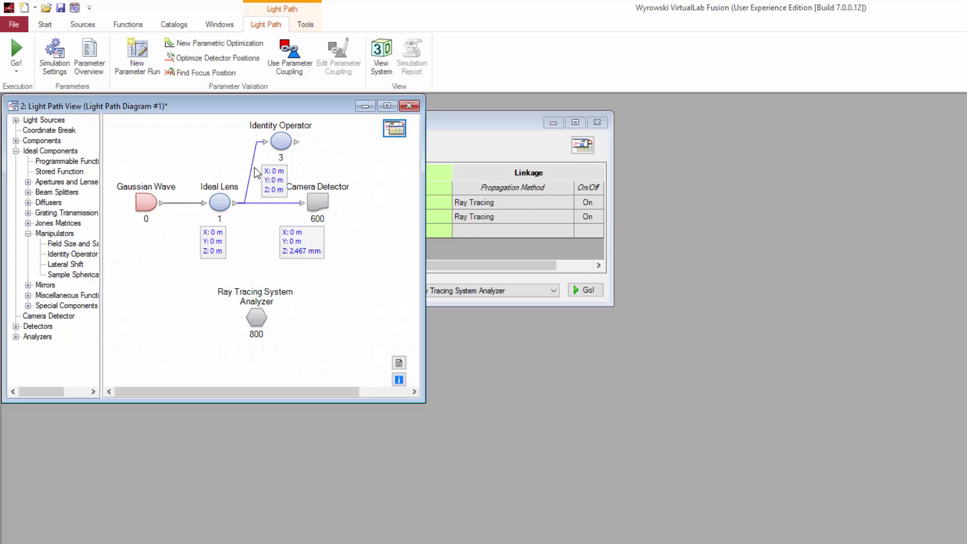
- Copy the camera detector's Z distance of 2.467 mm into the identity operator's Z position
double_click(289, 246)
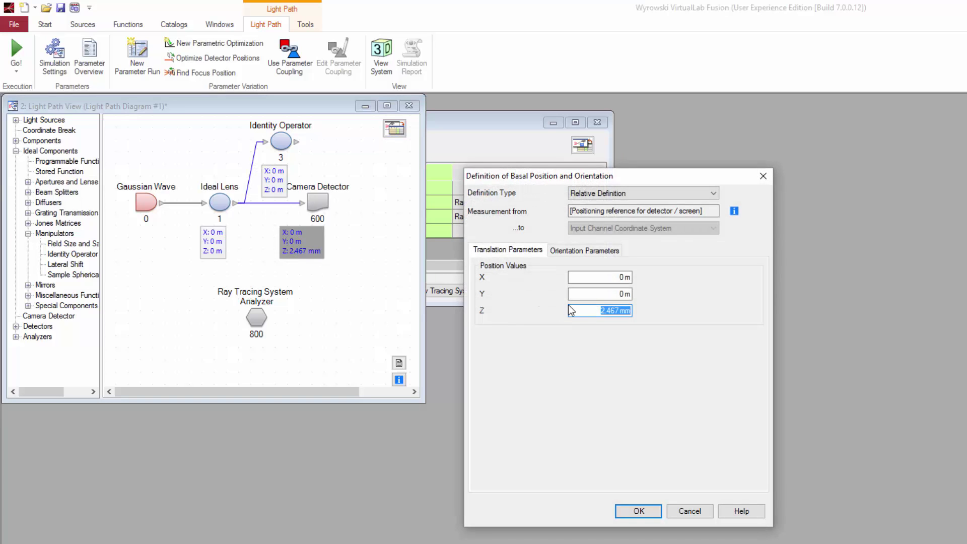
right_click(601, 311)
click(620, 373)
key(Return)
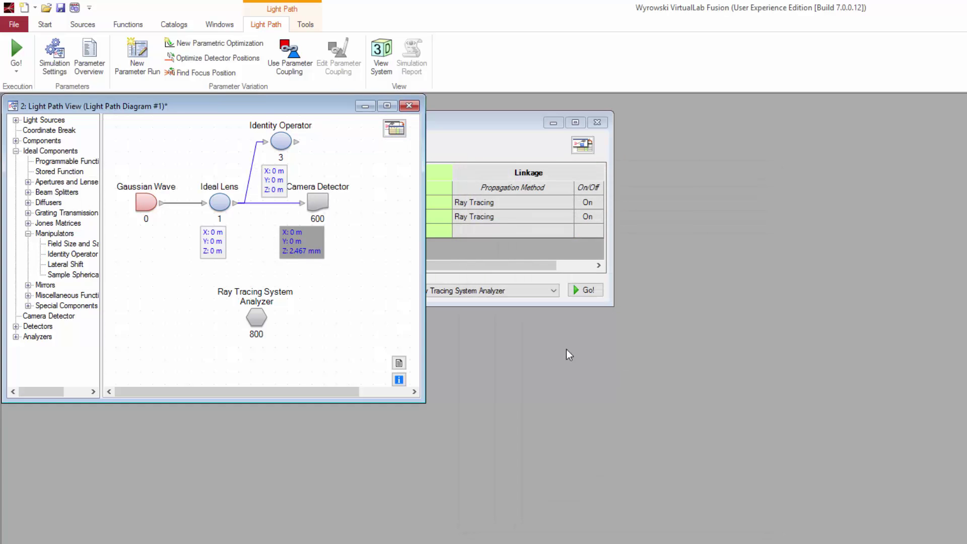
double_click(274, 180)
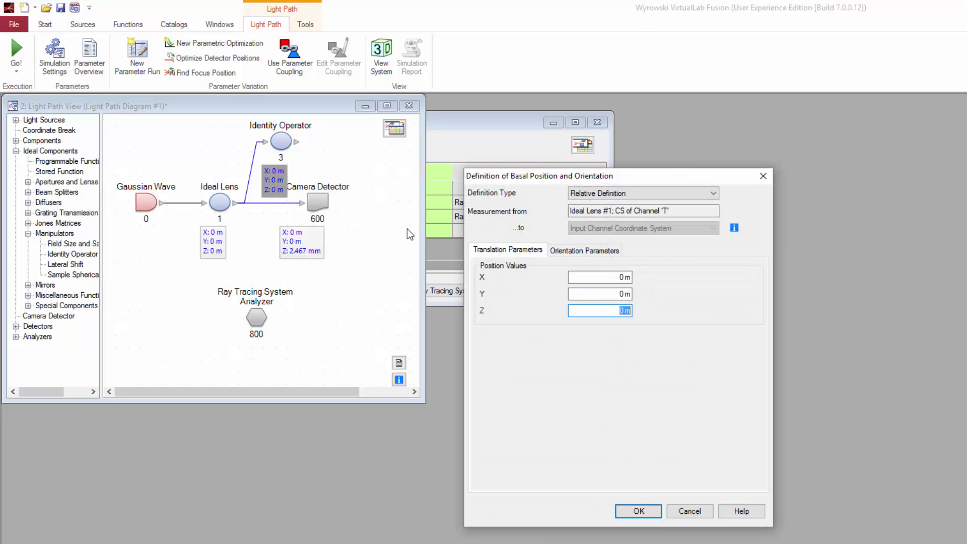
right_click(585, 306)
click(611, 386)
key(Return)
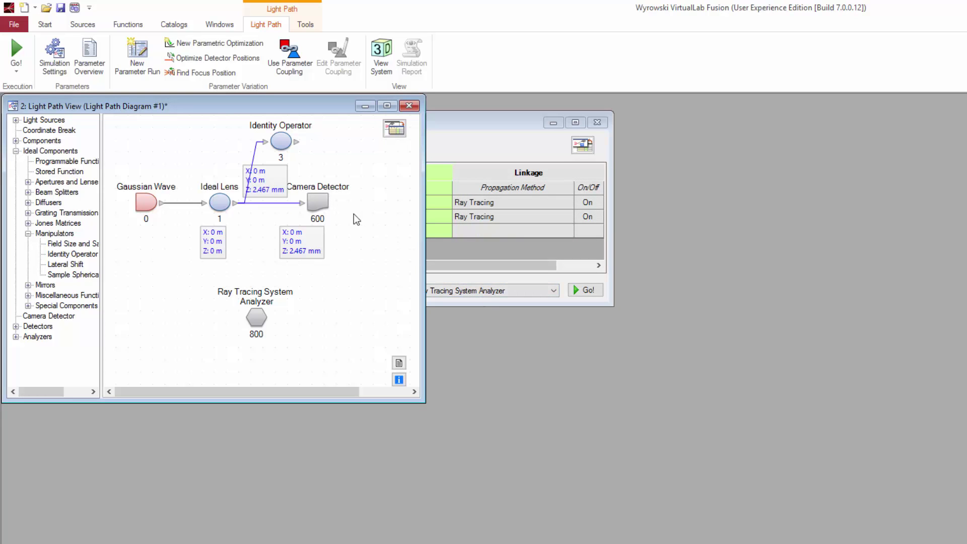
- Delete the link between the lens and the camera detector, shift the detector away, and link the identity operator to it
click(289, 204)
key(Delete)
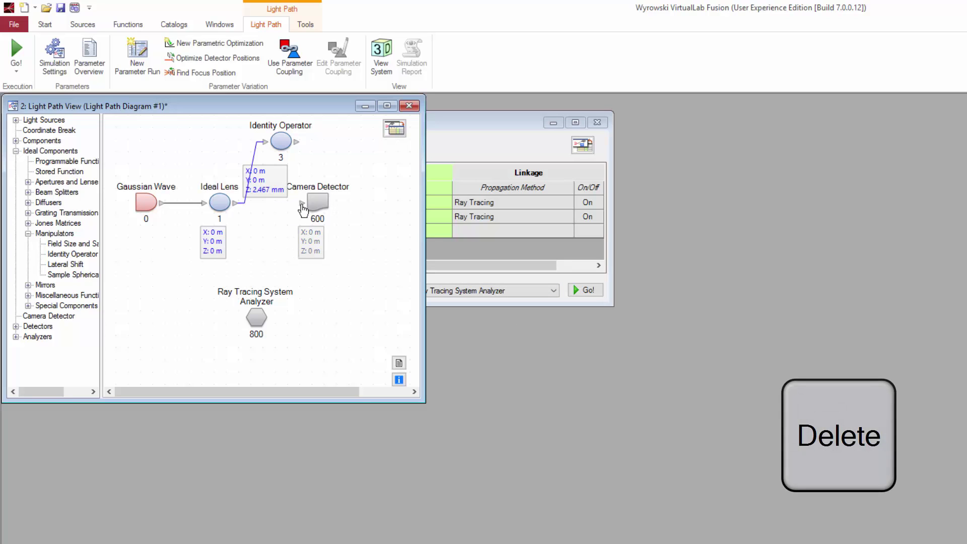
drag(309, 204, 346, 203)
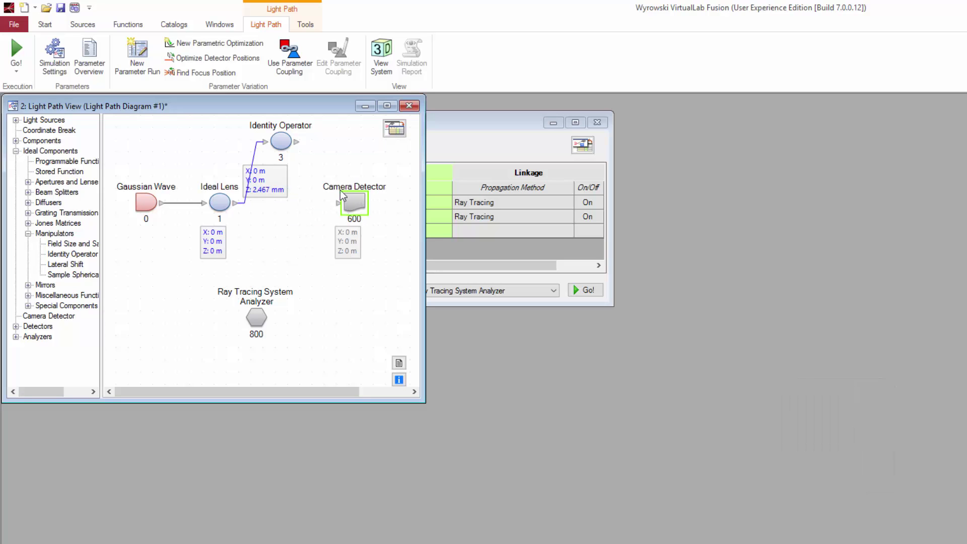
mouse_move(297, 144)
mouse_down()
mouse_move(320, 194)
mouse_move(337, 203)
mouse_up()
- Move the identity operator in line between the lens and the camera detector and rename it "Focal Plane"
drag(284, 149, 295, 196)
click(294, 190)
text(F)
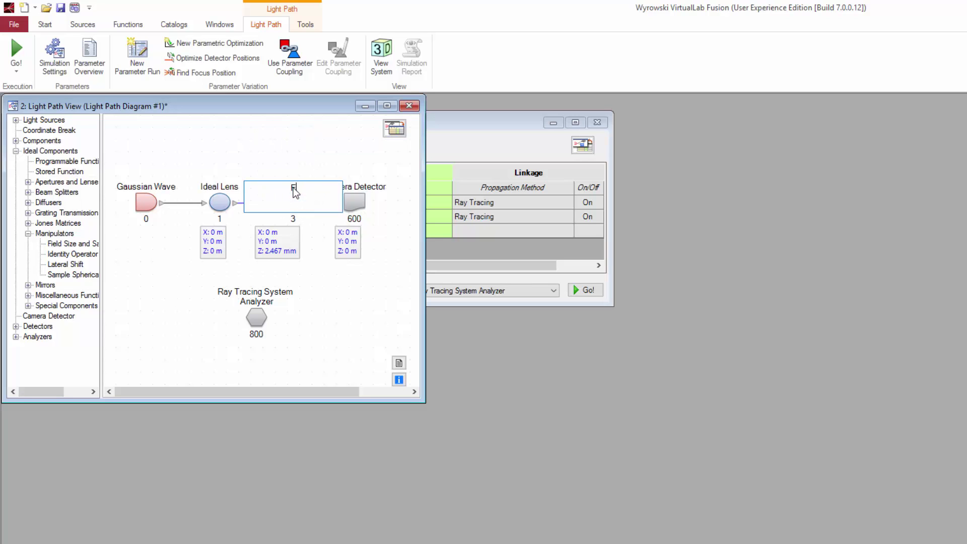
text(ocal Plane)
key(Return)
- Add a Fiber Coupling Efficiency detector from the merit functions below the camera detector and link the focal plane to it
click(16, 151)
click(16, 171)
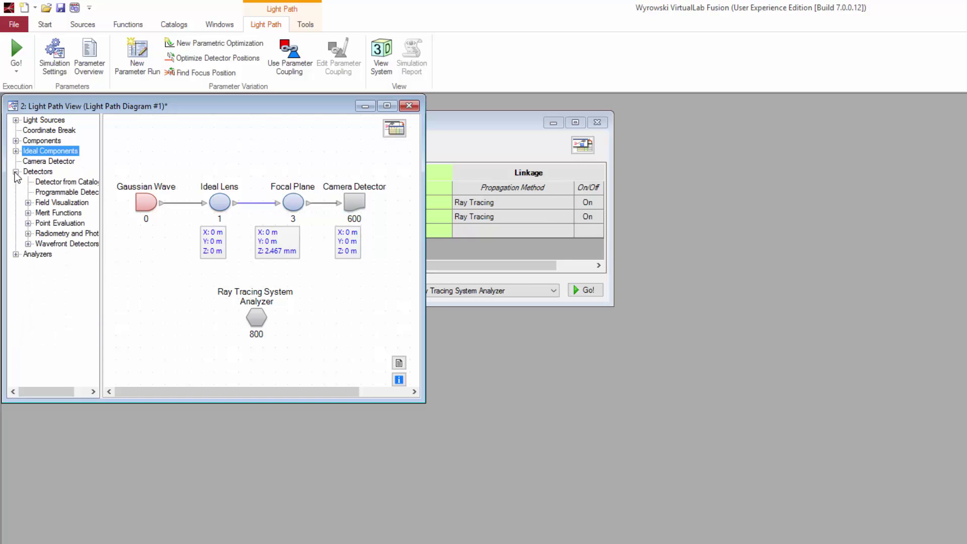
click(27, 212)
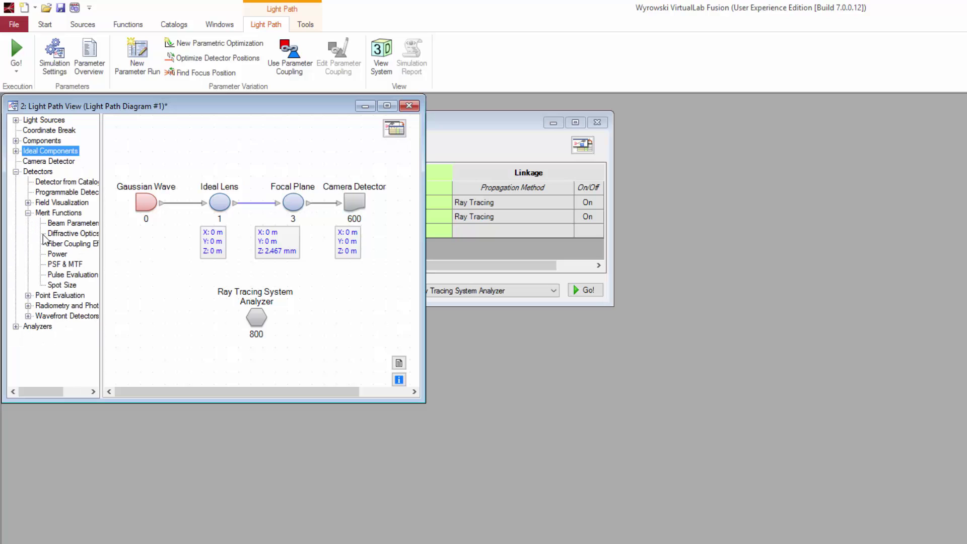
drag(60, 247, 343, 287)
drag(308, 203, 366, 286)
- In the Fiber Coupling Efficiency detector's function settings, set the fiber parameter to 4.9
double_click(367, 284)
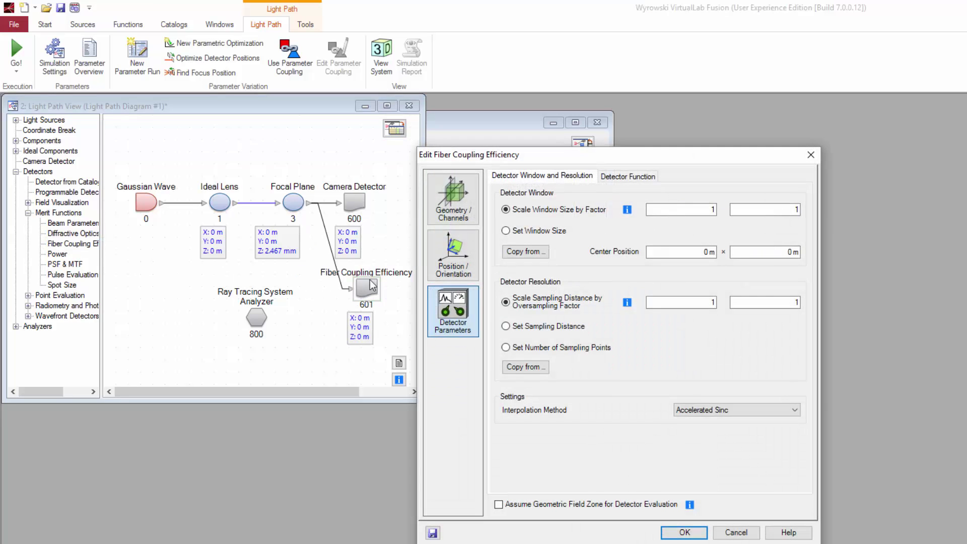
click(604, 176)
click(573, 240)
click(733, 240)
key(Delete)
key(Delete)
key(Delete)
text(4.9)
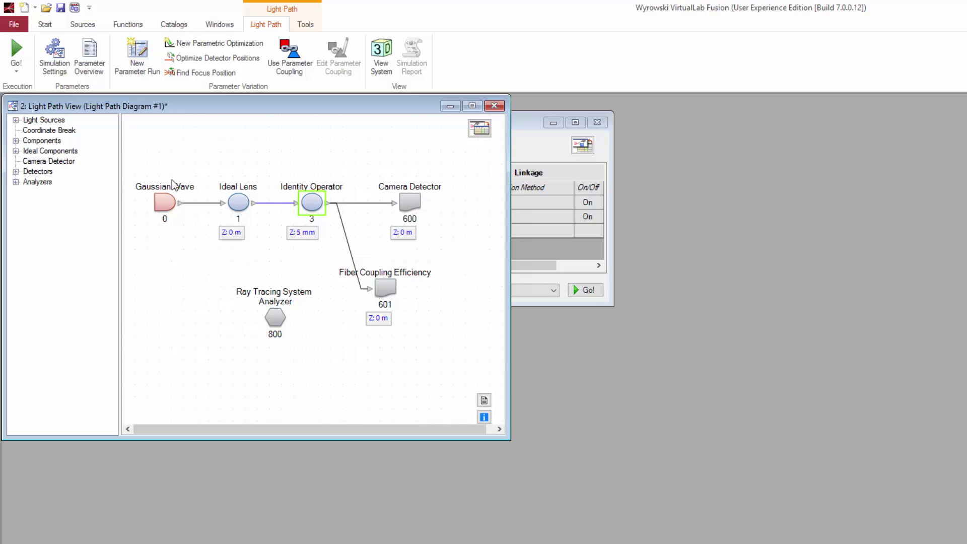
- Add an Angular Spectrum Visualizer and an Electromagnetic Field Detector linked to the identity operator, and set the operator's Z distance to 2.5 mm
double_click(26, 172)
click(28, 202)
drag(63, 213, 325, 204)
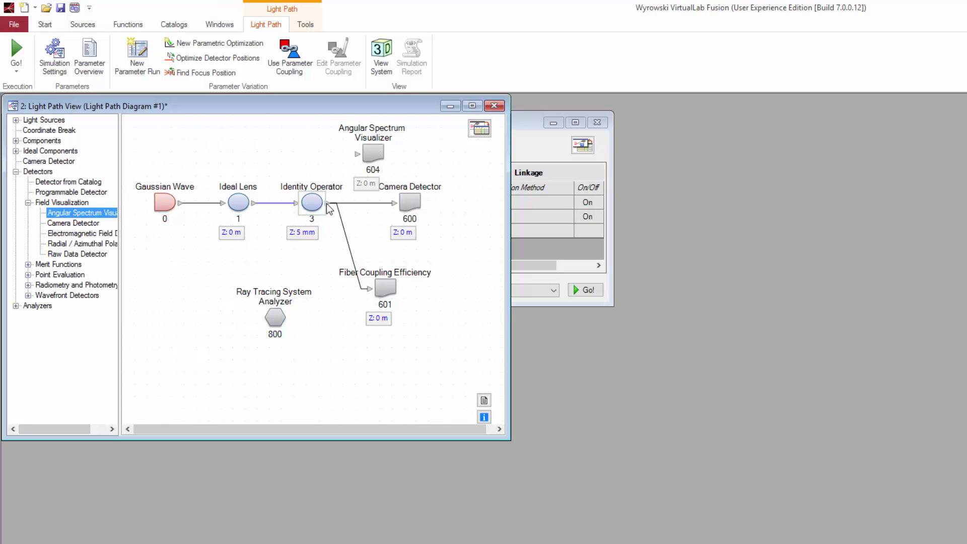
drag(76, 233, 395, 367)
drag(331, 203, 356, 355)
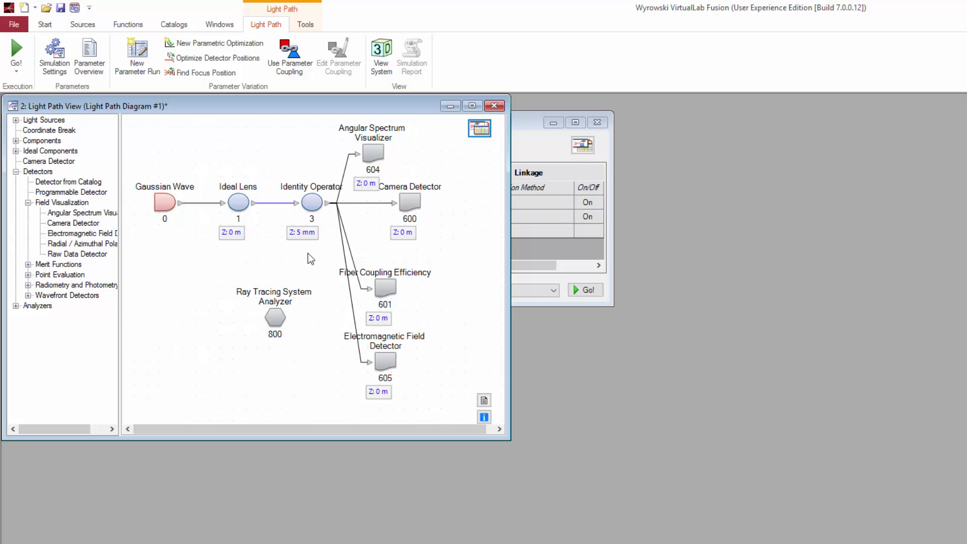
double_click(303, 233)
text(2.5mm)
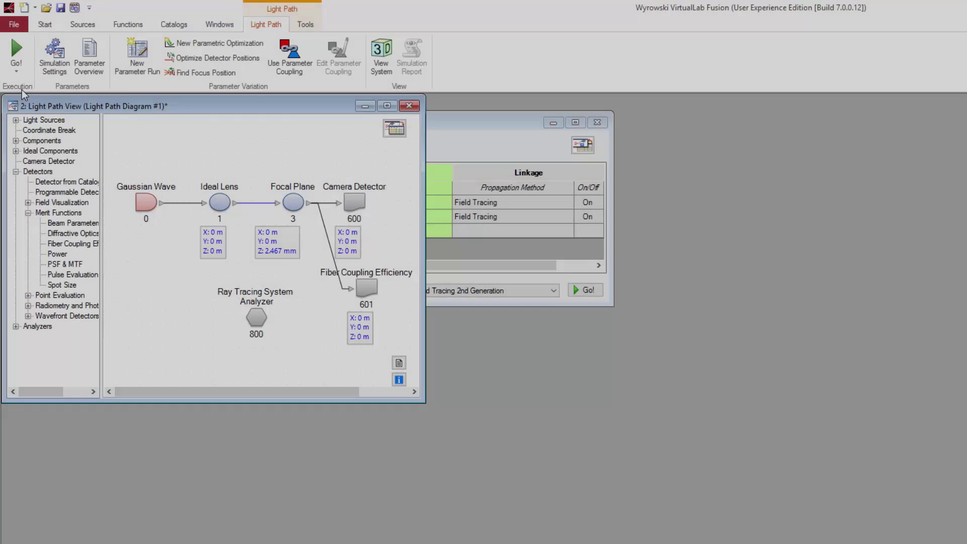
- Simulate the light path with Field Tracing 2nd Generation and inspect the camera detector's focal spot and the fiber coupling efficiency result
click(21, 77)
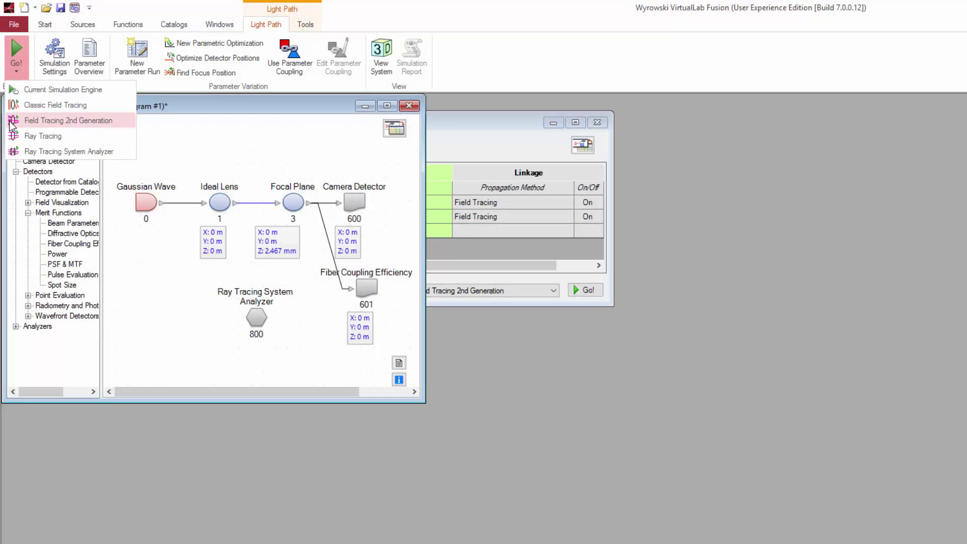
click(127, 129)
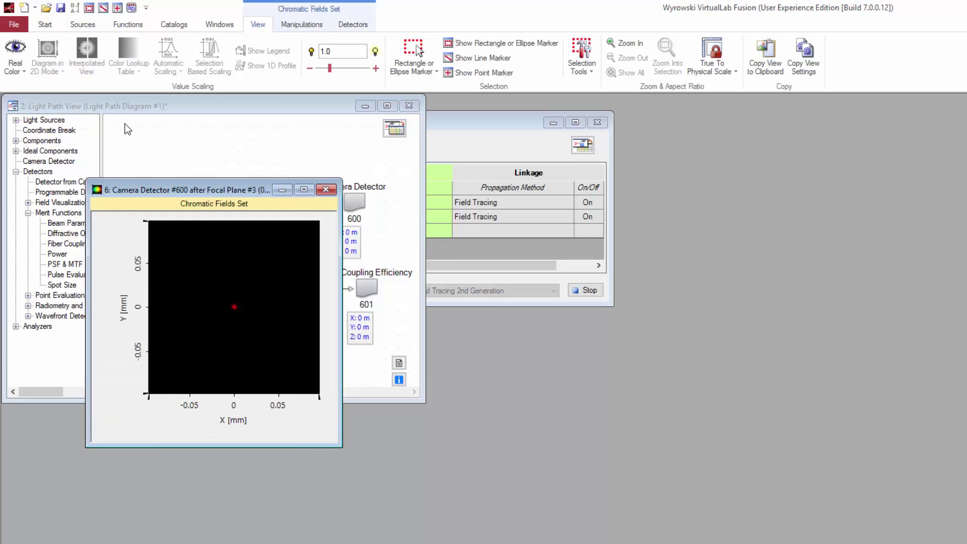
drag(152, 189, 207, 132)
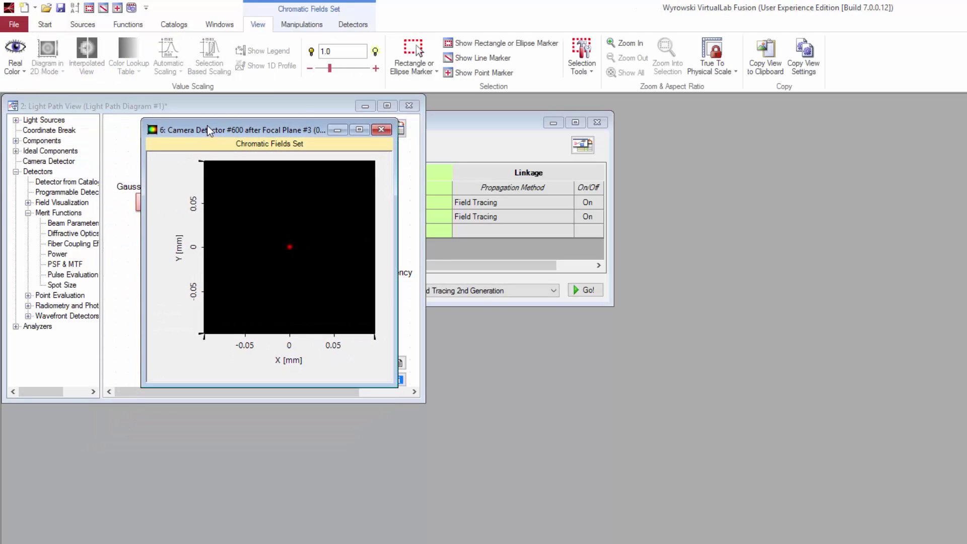
click(624, 40)
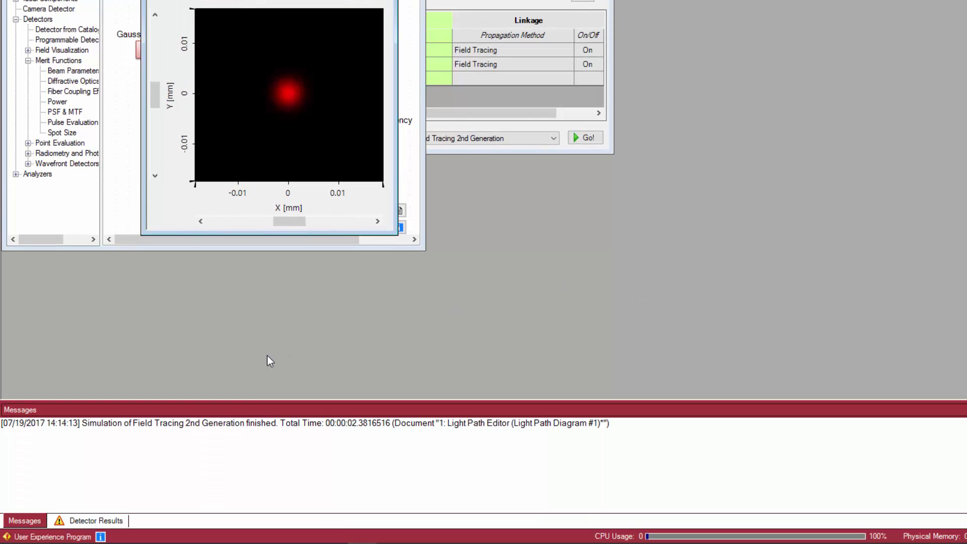
click(96, 520)
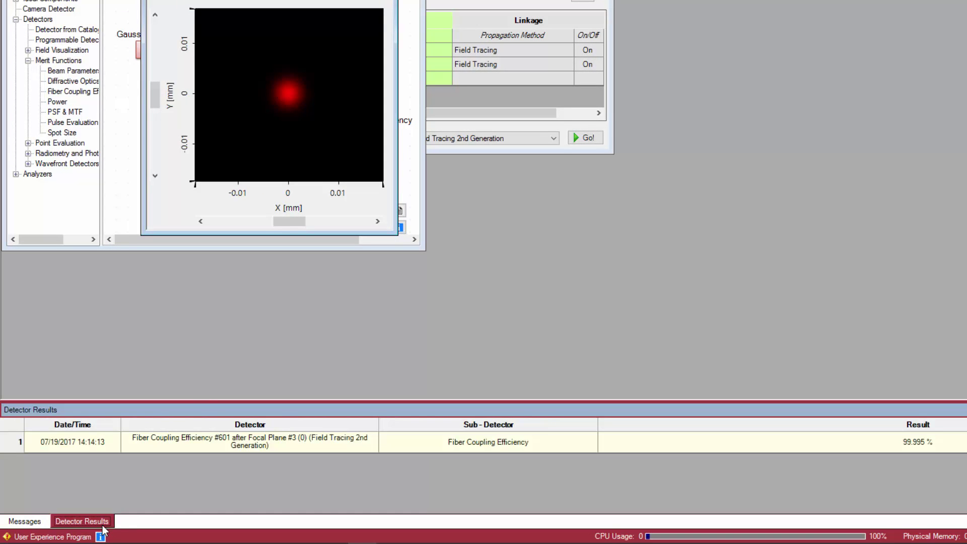
click(657, 443)
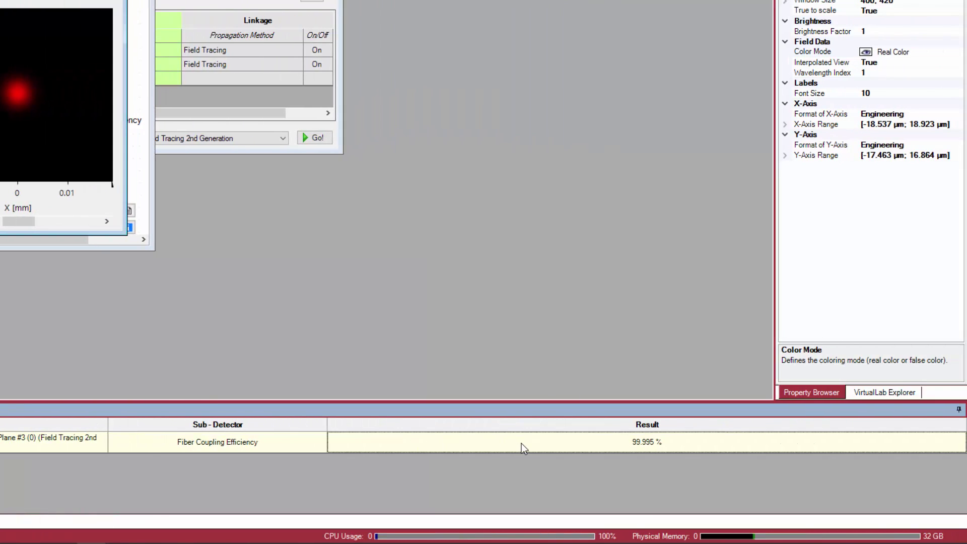
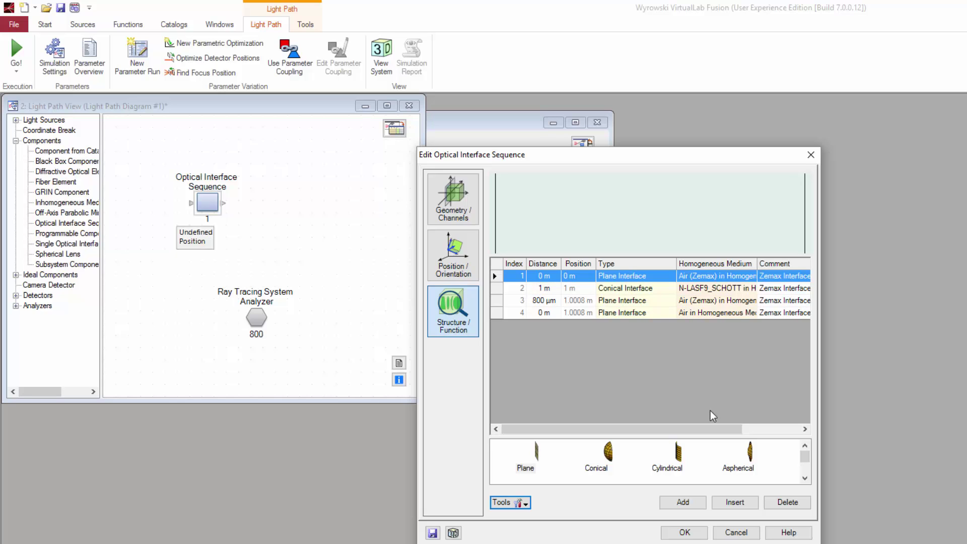
- Delete the first and last plane interfaces from the imported optical interface sequence
click(544, 278)
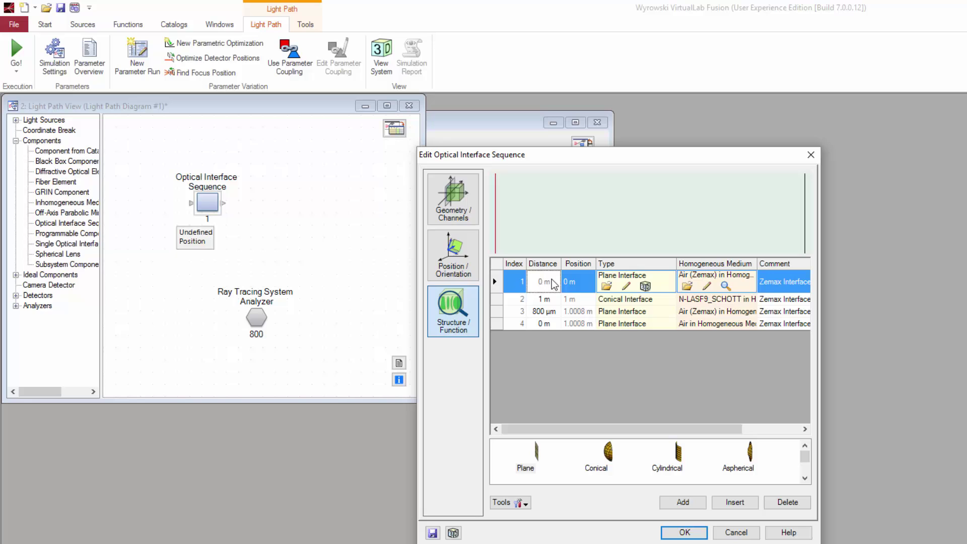
key(Delete)
click(553, 303)
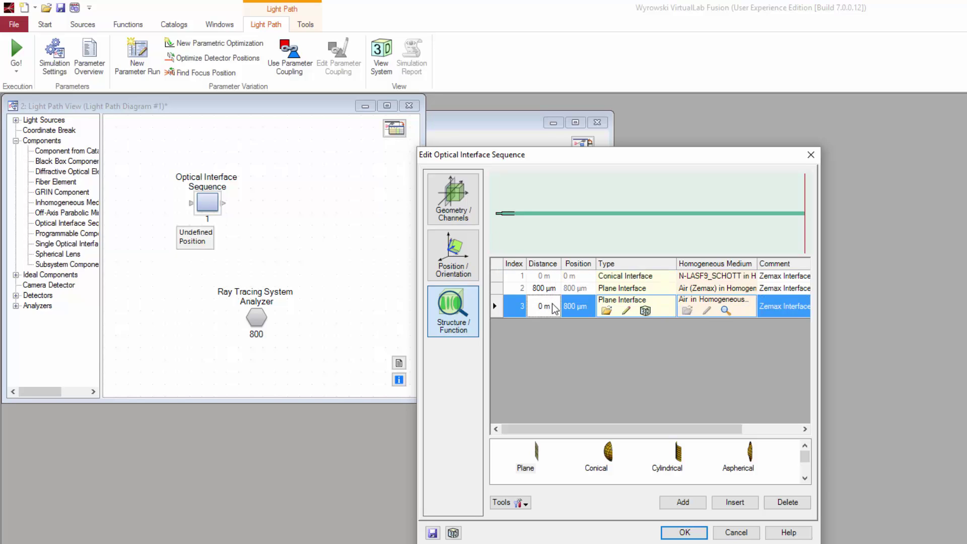
key(Delete)
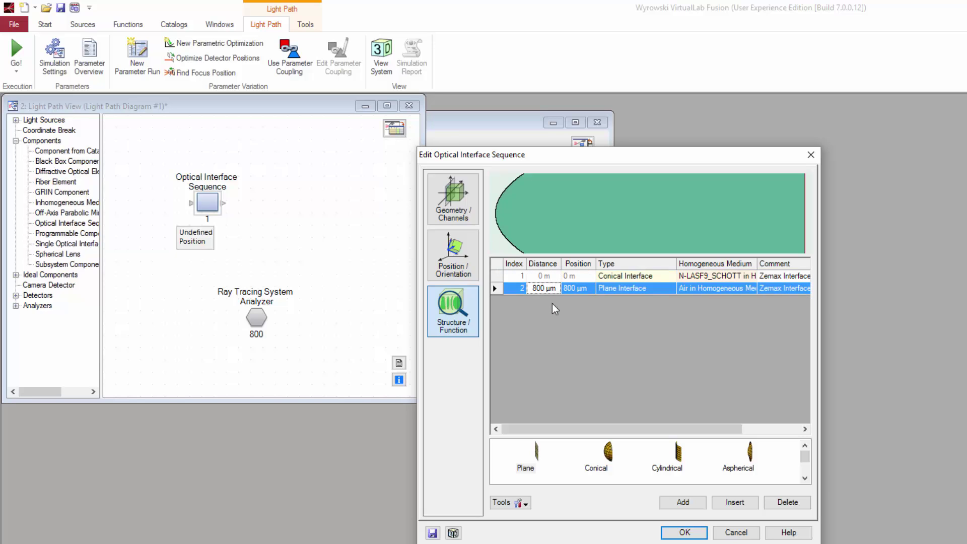
- Inspect the lens from the side in a 3D view and accept the edited optical interface sequence
click(456, 534)
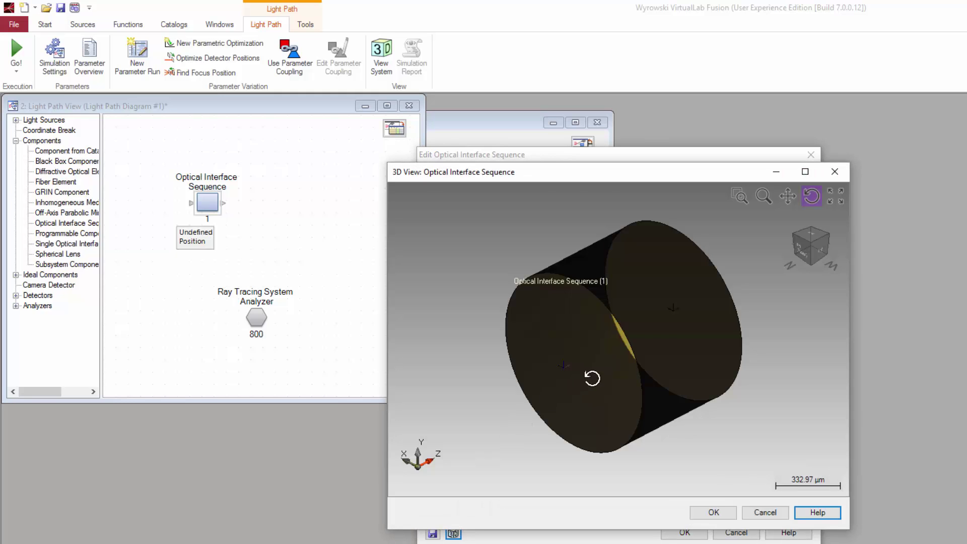
drag(591, 377, 552, 351)
click(699, 511)
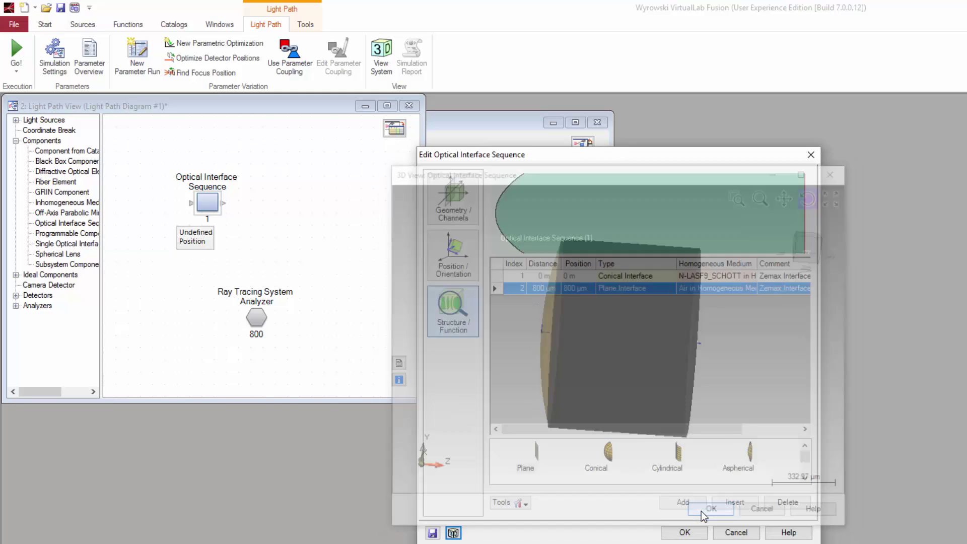
click(682, 530)
- Add a Gaussian Wave source before the optical interface sequence and set its waist radius to 250 µm in both directions
drag(71, 172, 135, 201)
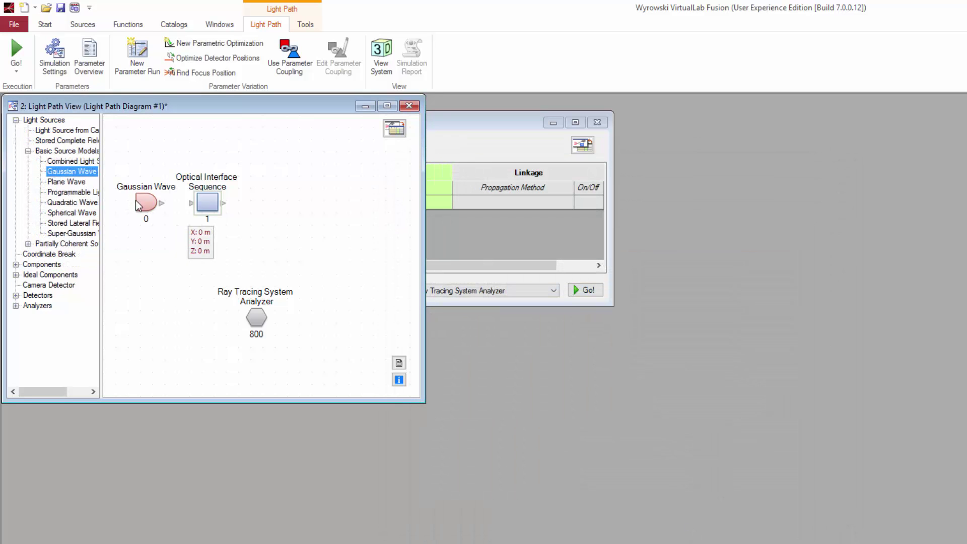
double_click(141, 202)
double_click(646, 336)
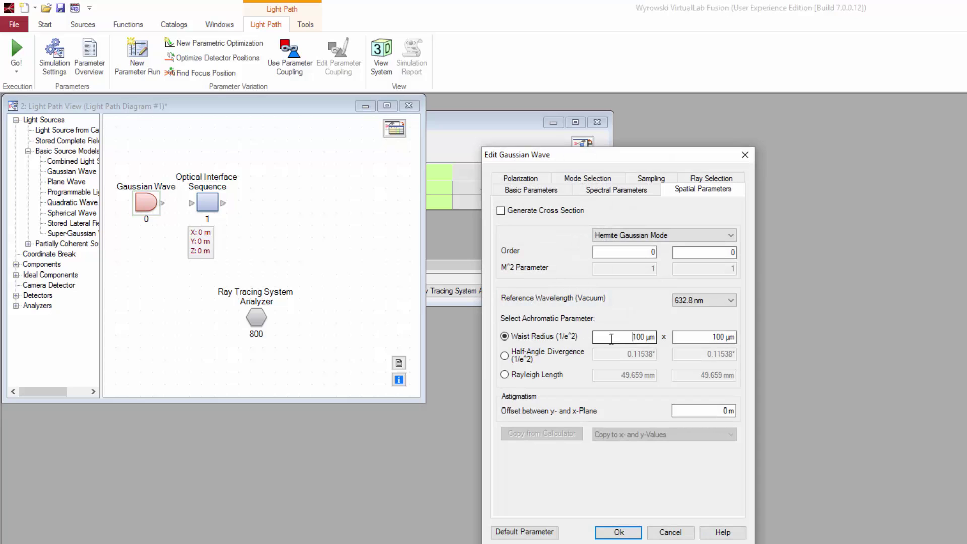
text(250)
double_click(684, 334)
text(250)
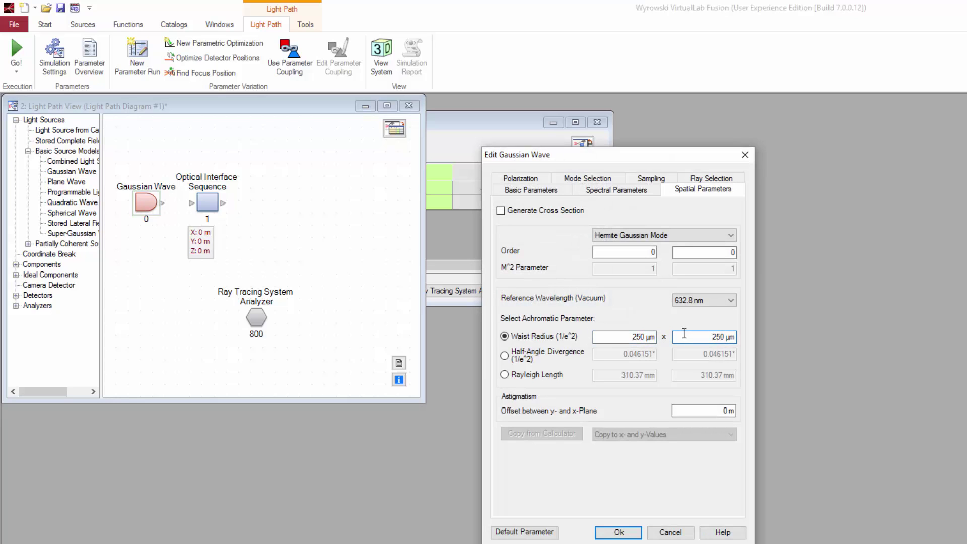
- Set the Gaussian wave's single wavelength to 700 nm and accept the source settings
click(627, 192)
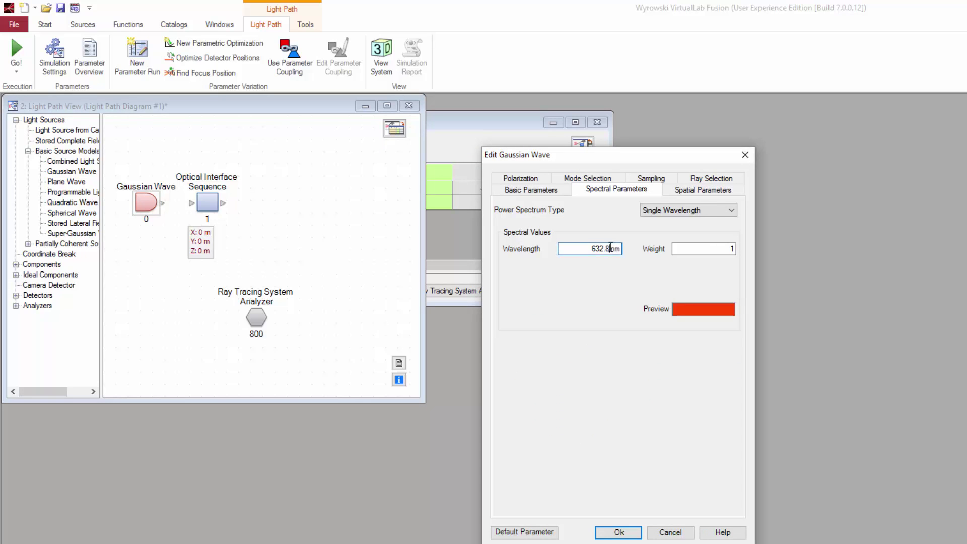
drag(610, 246, 568, 245)
text(700)
key(Return)
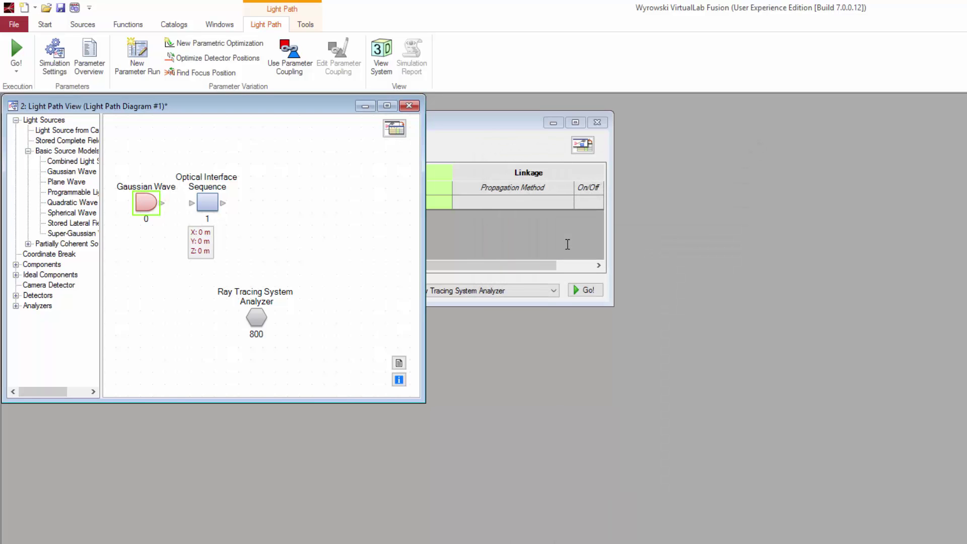
- Link the Gaussian wave to the optical interface sequence, and add a camera detector linked to the sequence's output
drag(163, 204, 184, 211)
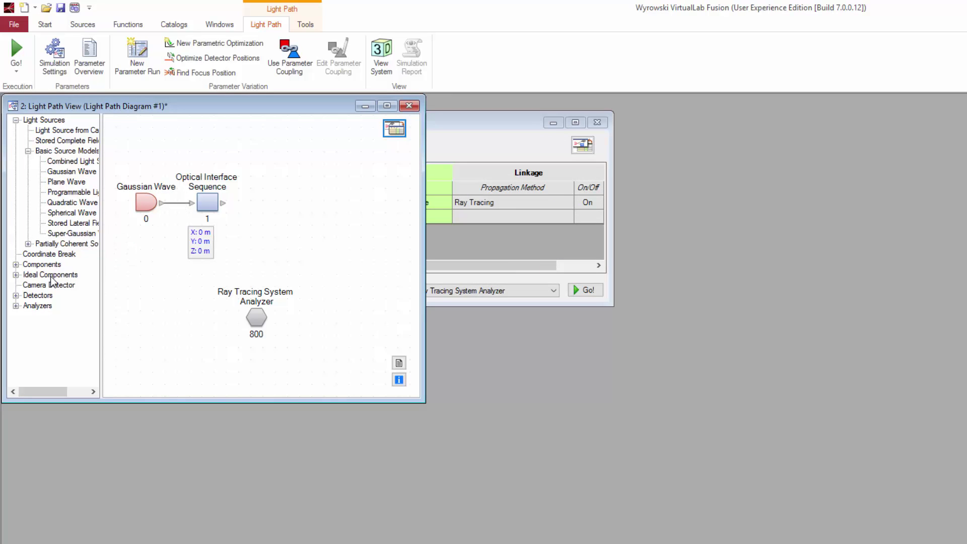
drag(50, 285, 300, 202)
drag(223, 204, 278, 206)
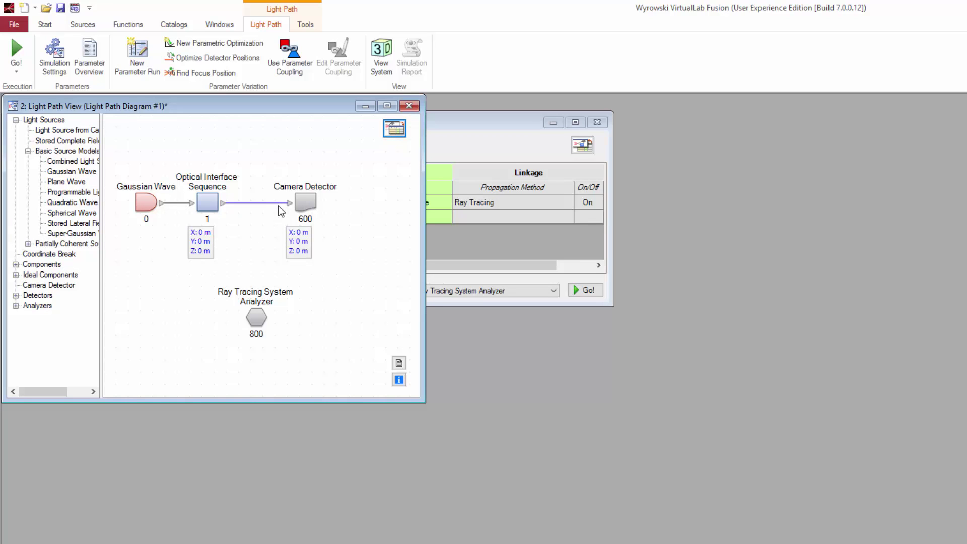
- Find the focus position for the camera detector, optimizing only its z-coordinate
click(207, 74)
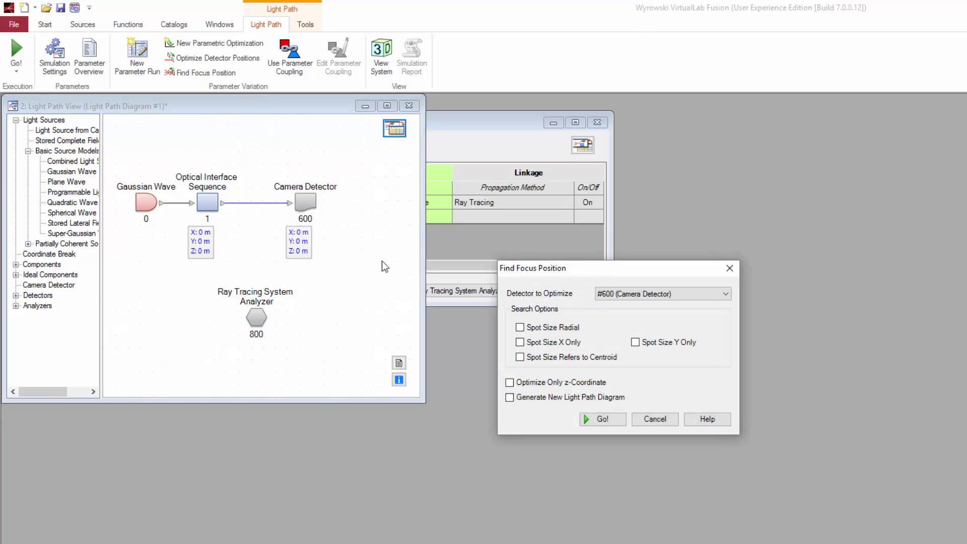
click(509, 382)
click(591, 419)
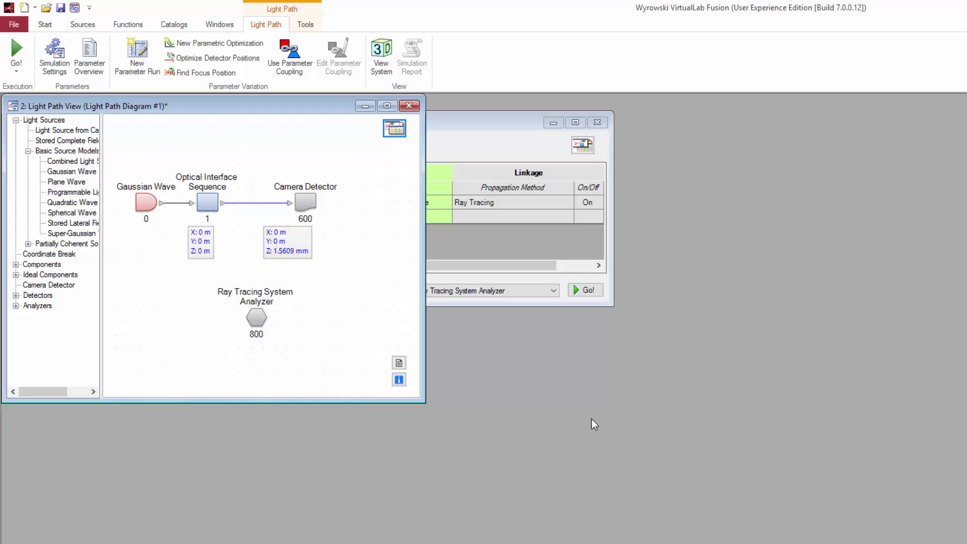
- Run the Ray Tracing System Analyzer and display the detector-plane ray positions in 2D with the dots enlarged by two sizes
click(24, 77)
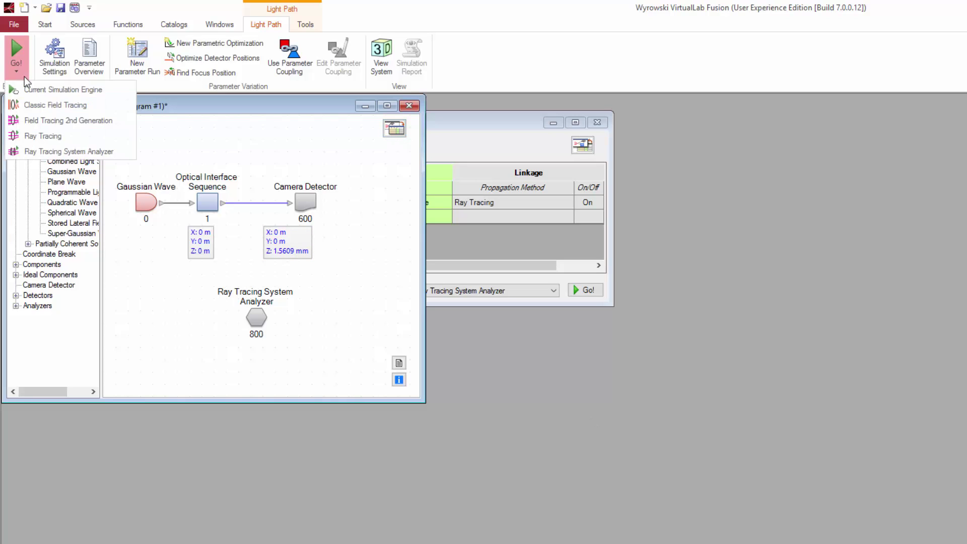
click(16, 158)
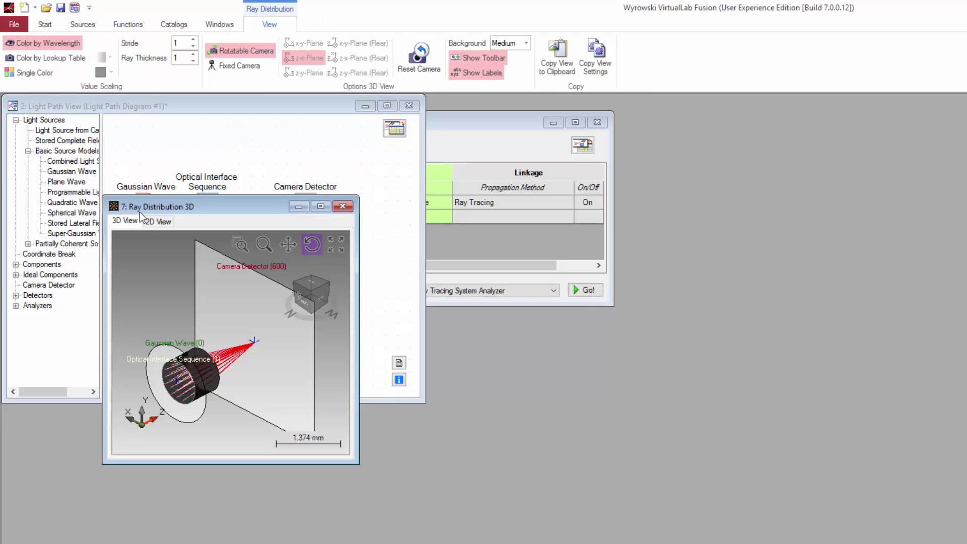
click(154, 220)
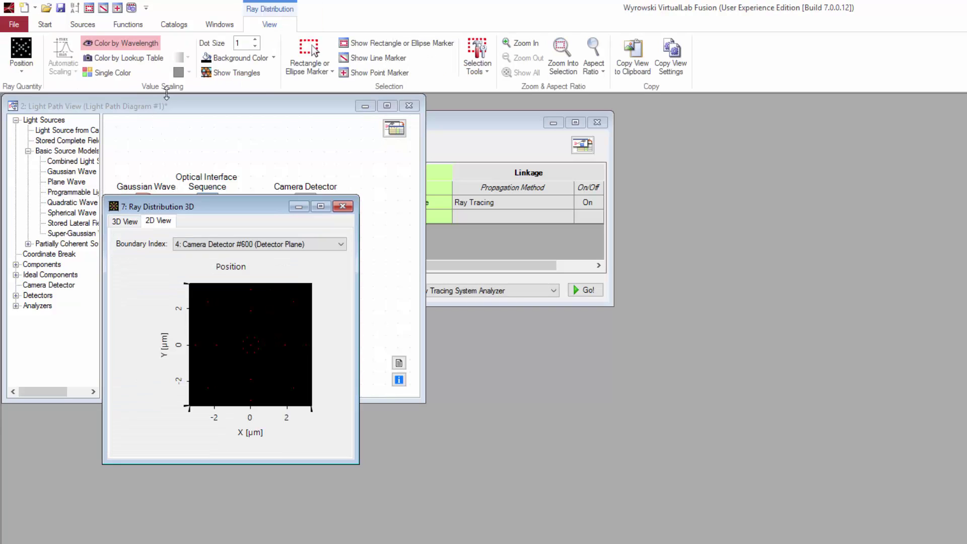
click(255, 40)
click(255, 40)
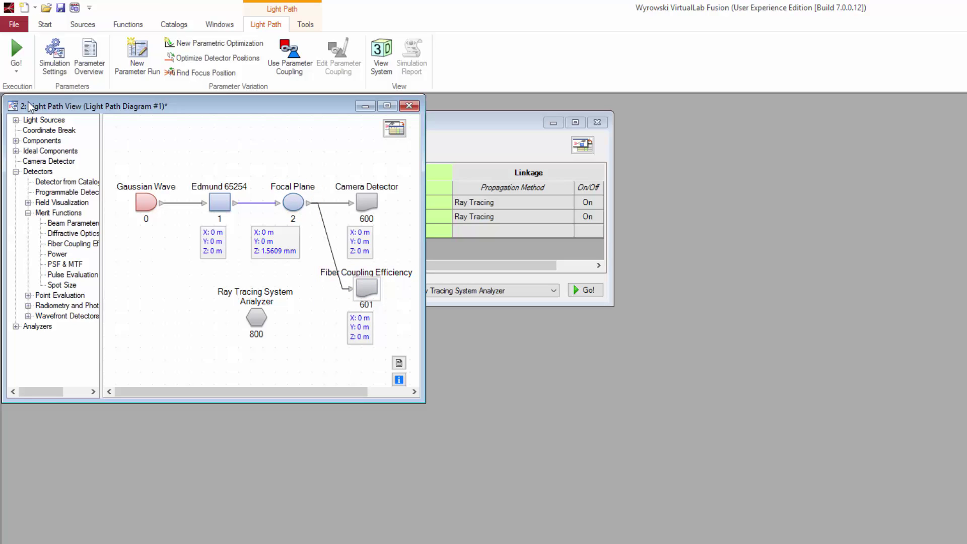
- Simulate the Edmund 65254 light path with Field Tracing 2nd Generation and move the camera detector result window up over the diagram
click(20, 74)
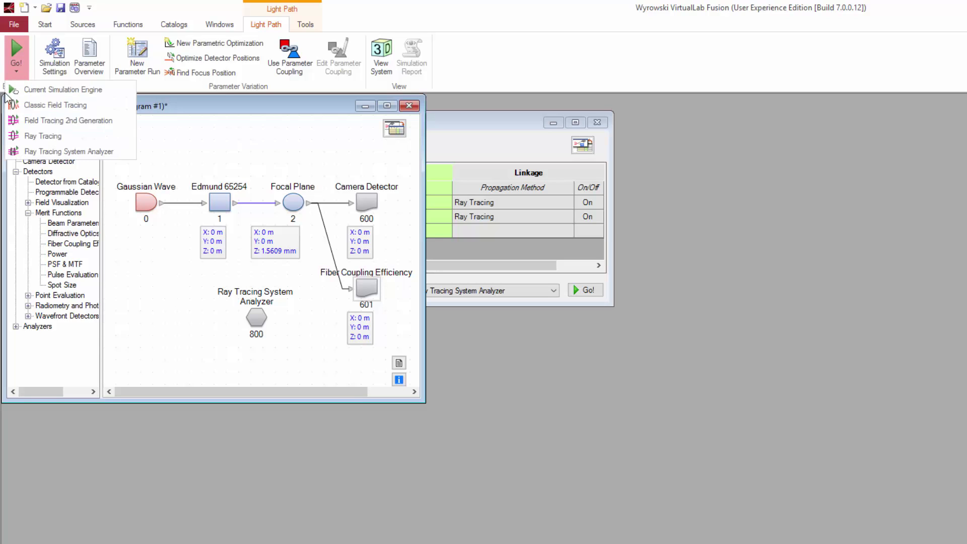
click(118, 123)
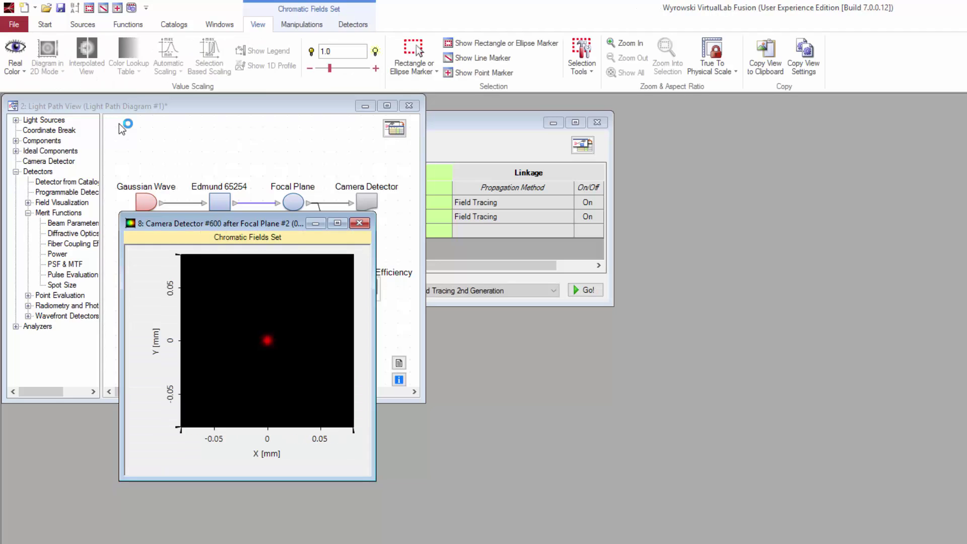
drag(177, 218, 183, 129)
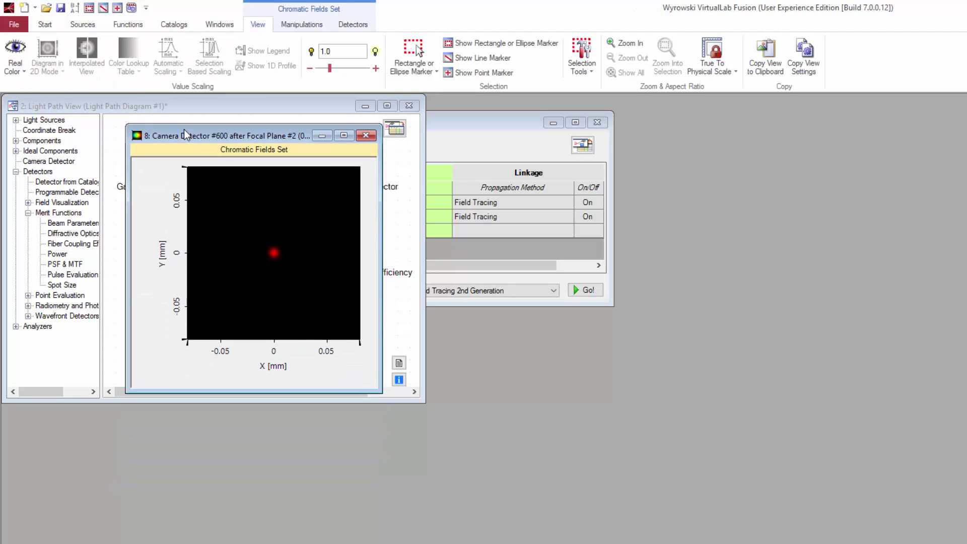
- Enlarge the focal spot in the camera detector result and read the fiber coupling efficiency from the detector results
click(633, 46)
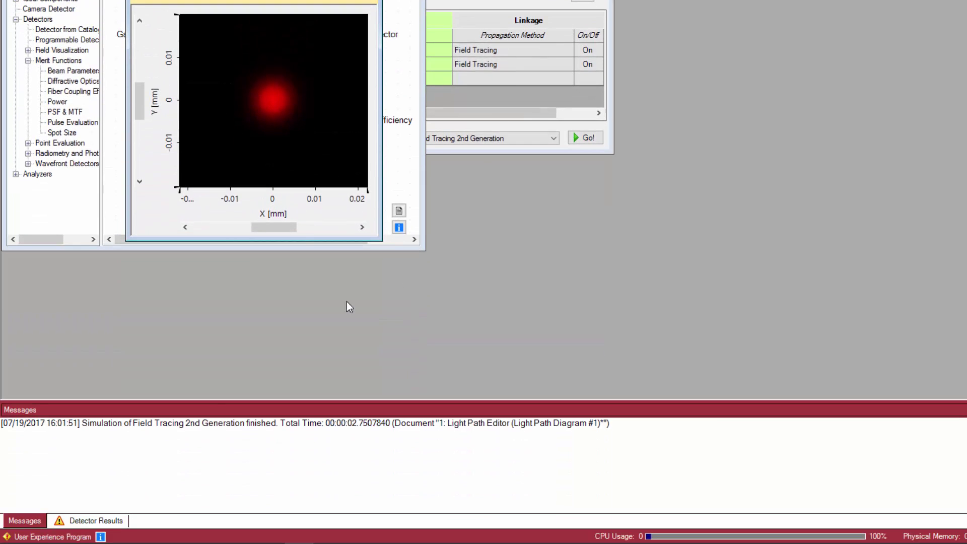
click(113, 519)
click(690, 450)
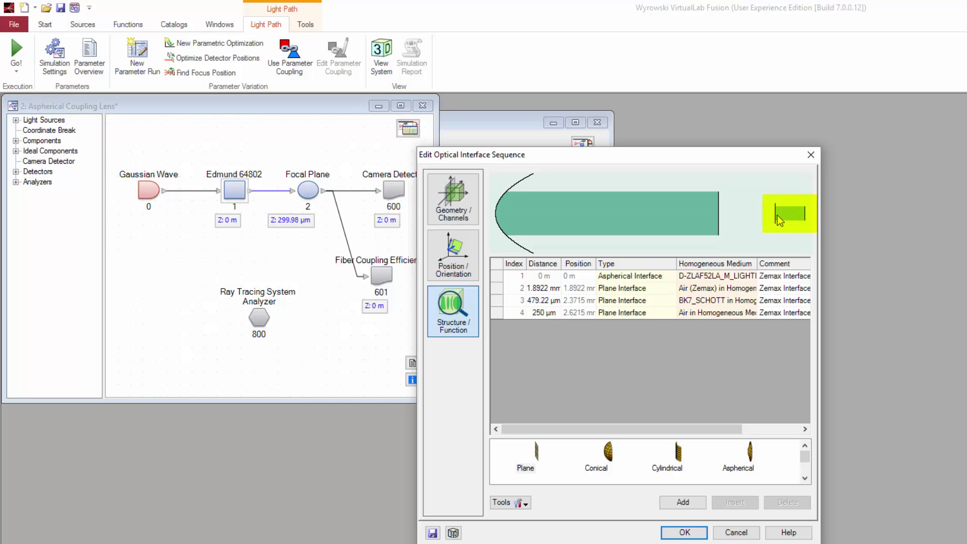
- Inspect the Edmund 64802 lens from the side in 3D, and close its optical interface sequence settings
click(455, 534)
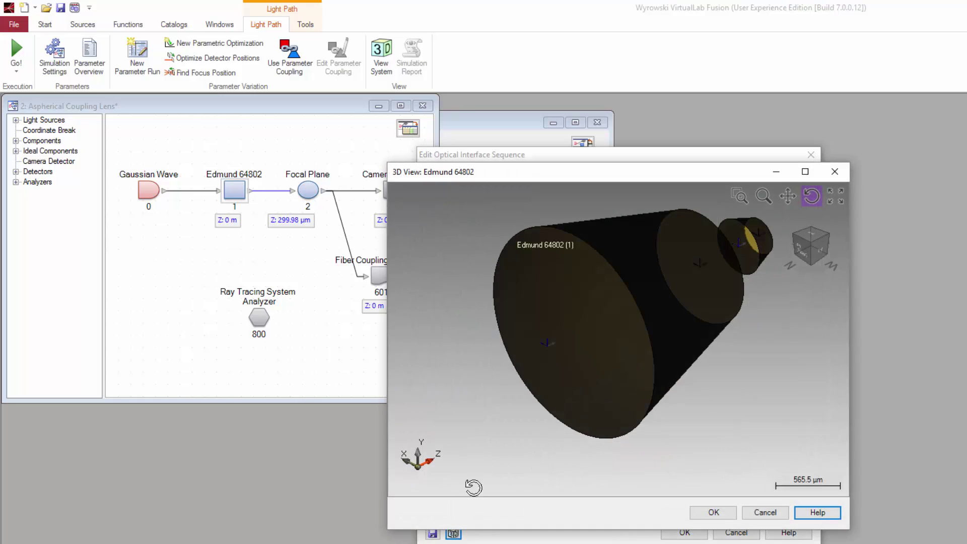
drag(748, 329, 702, 363)
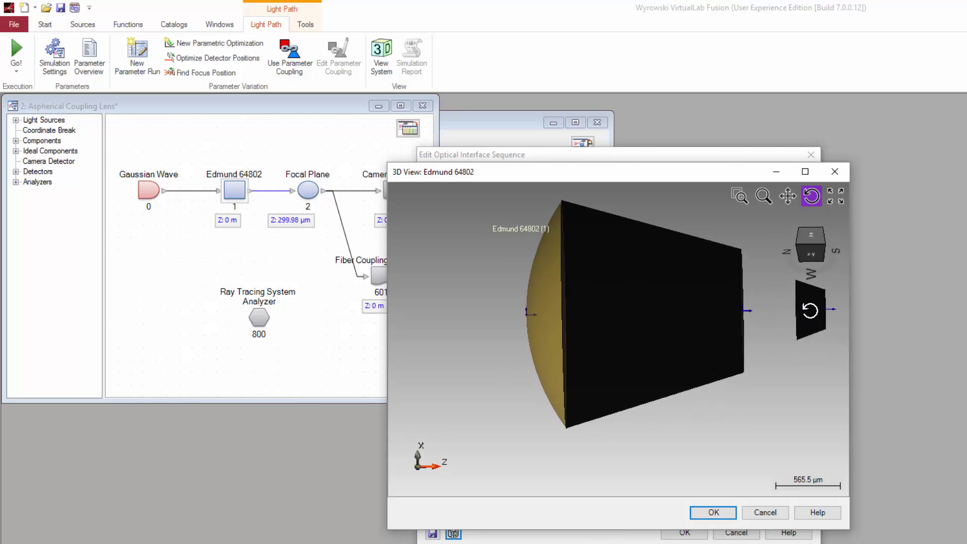
drag(810, 311, 810, 308)
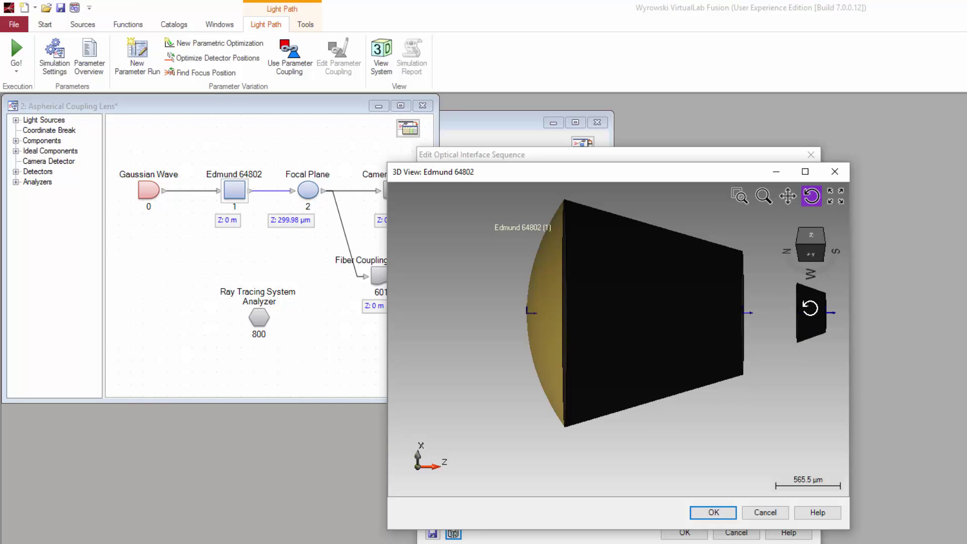
click(732, 512)
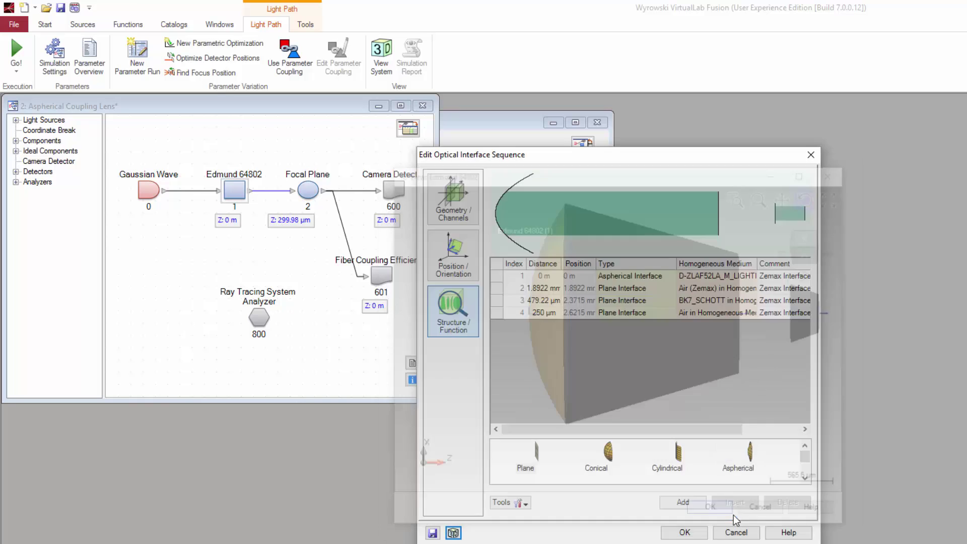
click(684, 532)
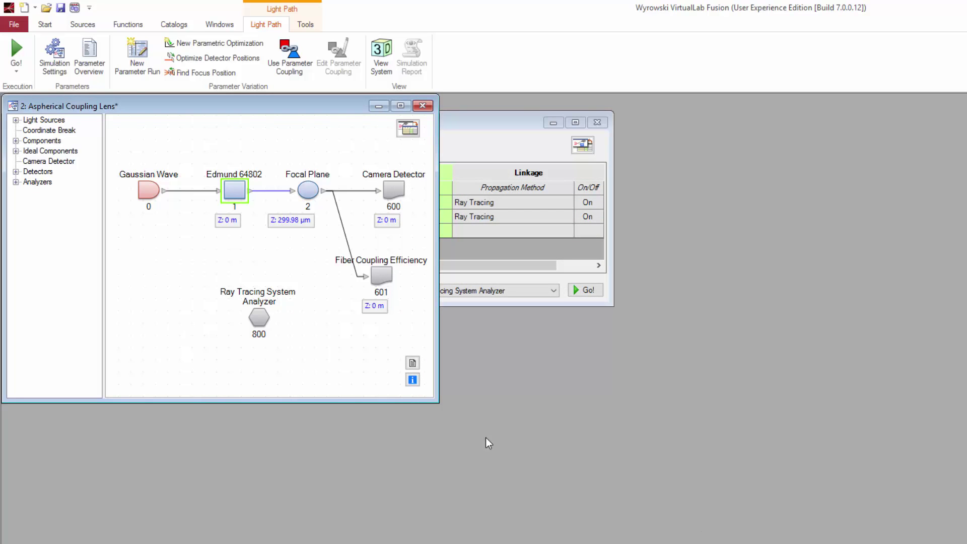
- Run the Ray Tracing System Analyzer for the aspherical coupling lens and examine the rays in 3D and their 2D detector-plane positions close up
click(15, 73)
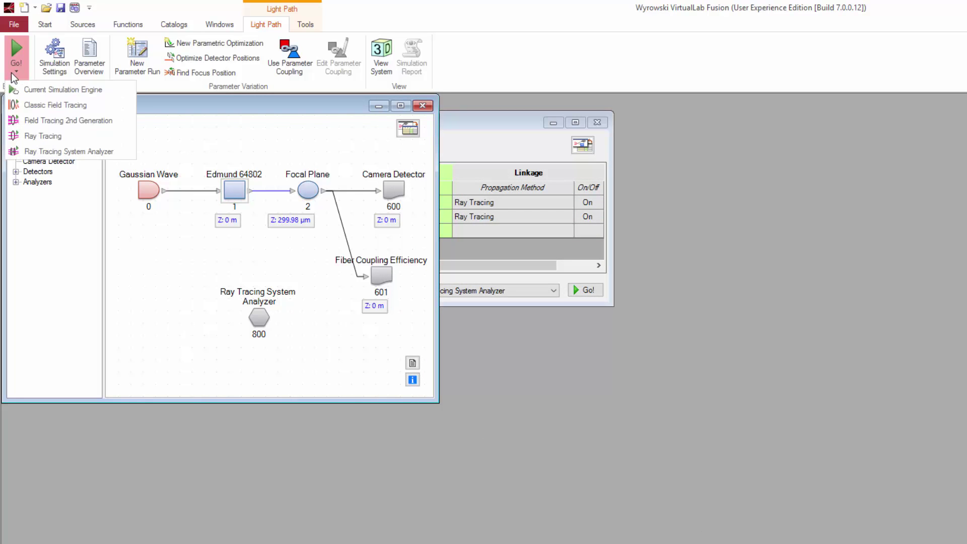
click(26, 154)
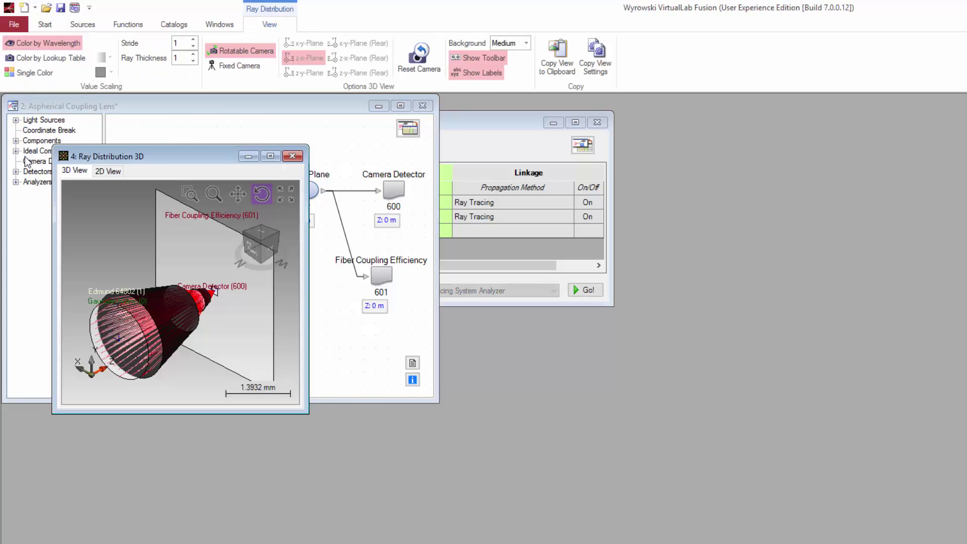
drag(195, 321, 176, 316)
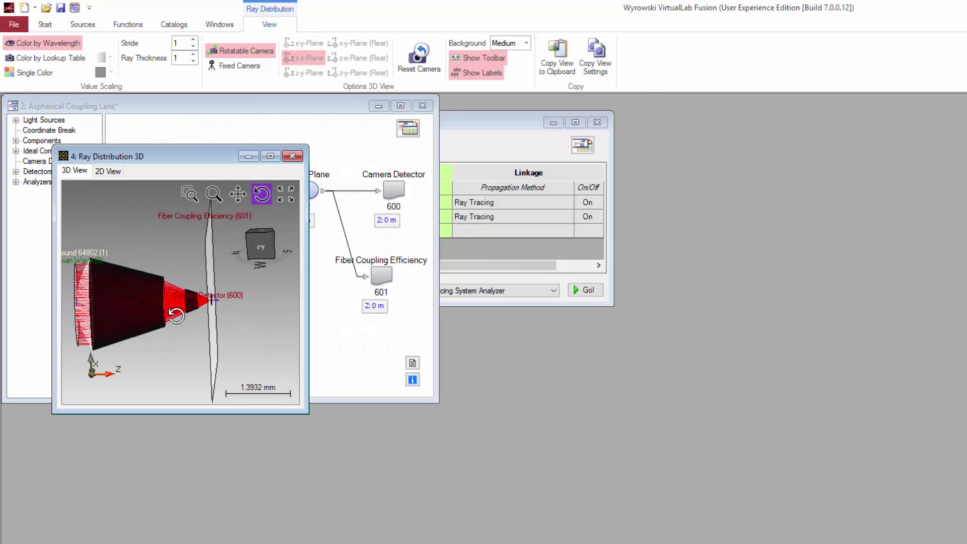
click(115, 174)
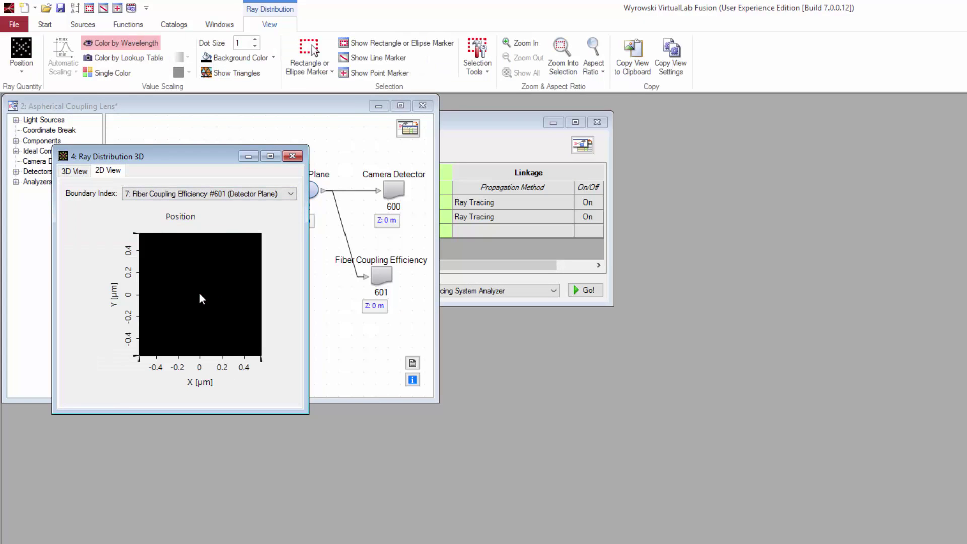
scroll(200, 294, up, 3)
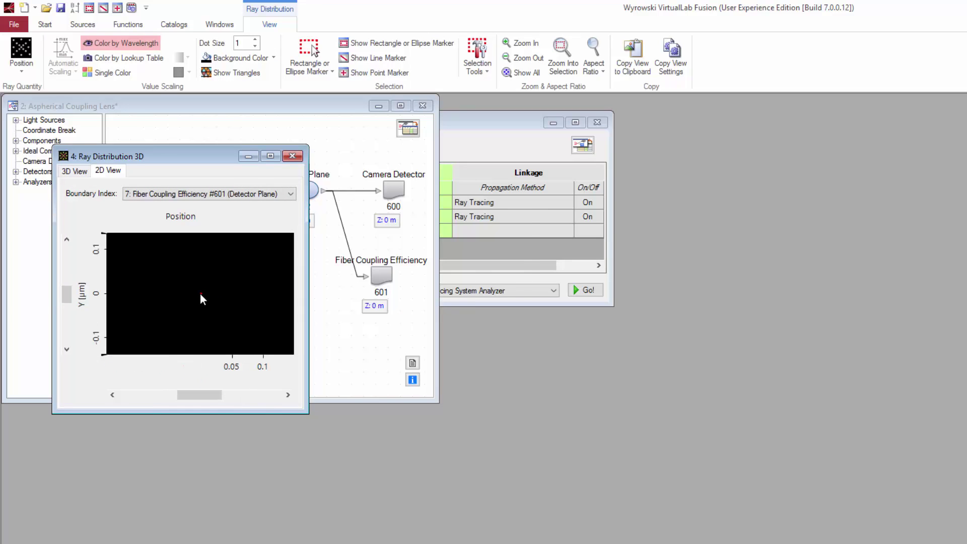
scroll(200, 293, up, 6)
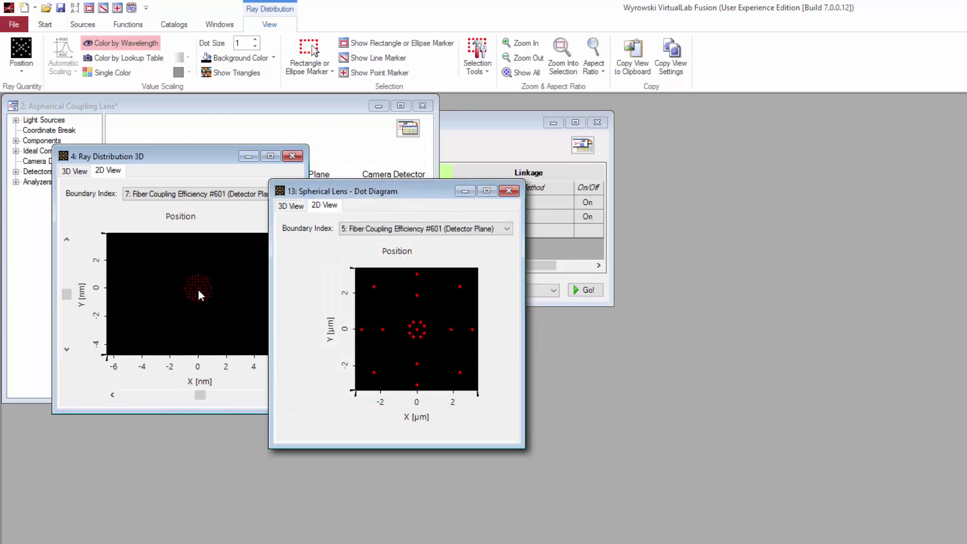
scroll(199, 290, up, 1)
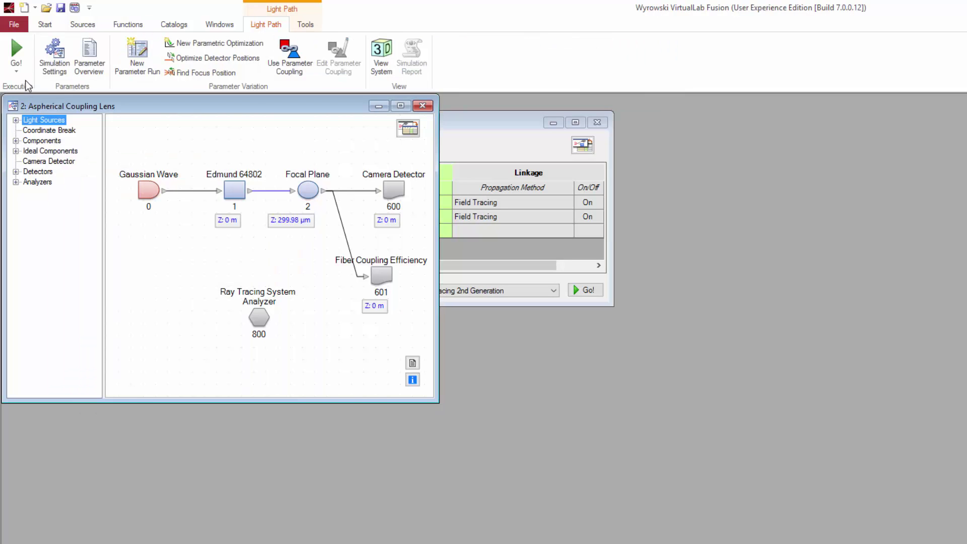
- Simulate the aspherical coupling lens light path with Field Tracing 2nd Generation and read the fiber coupling efficiency result
click(25, 78)
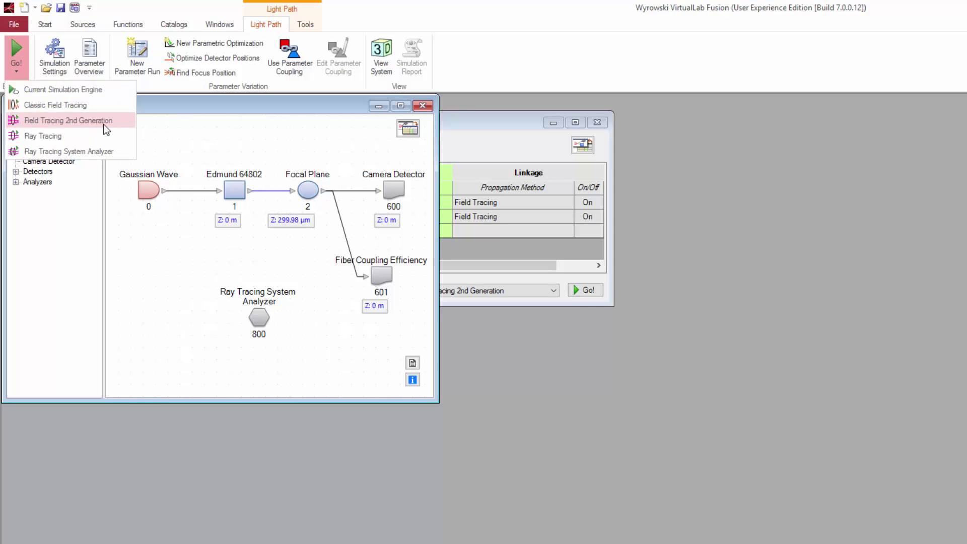
click(134, 125)
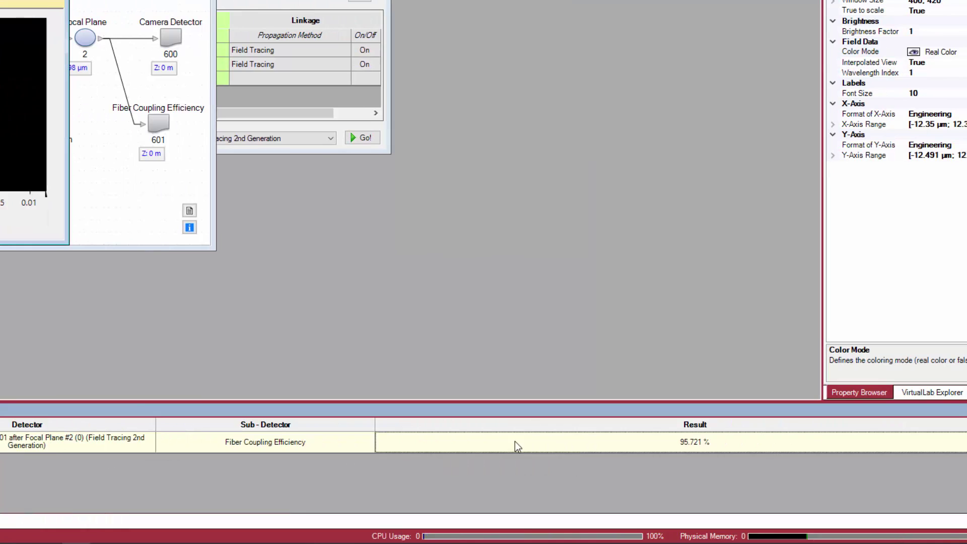
click(741, 444)
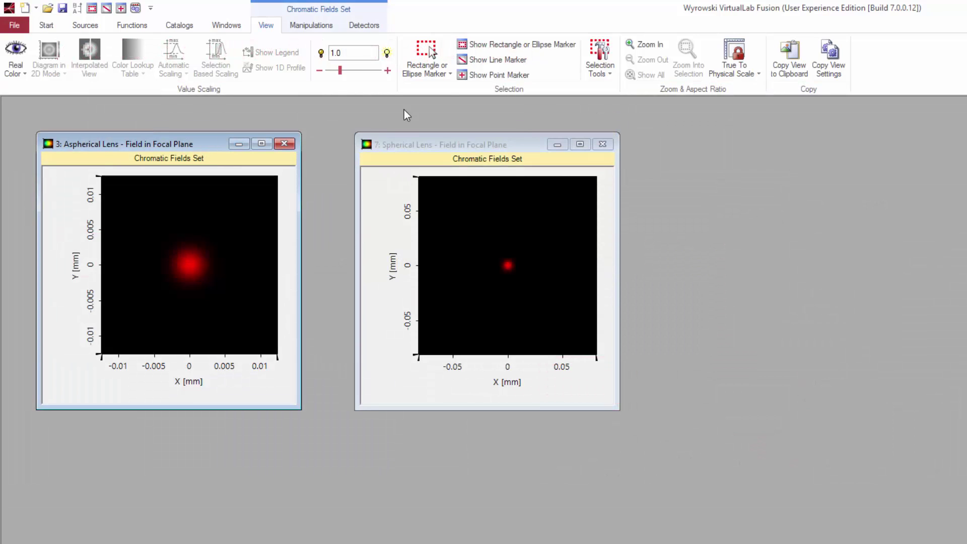
- Magnify the focal-plane fields of the aspherical lens by one zoom level and the spherical lens by three
click(637, 45)
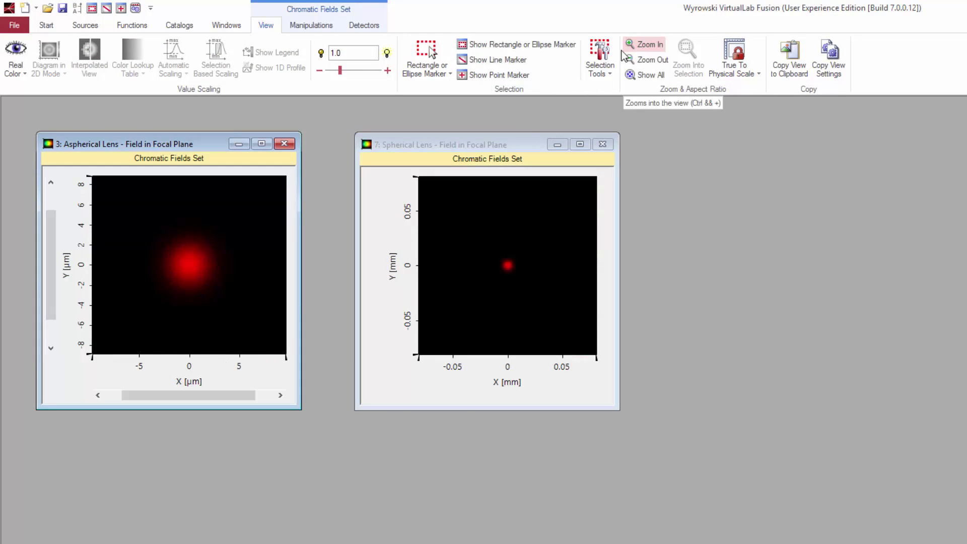
click(524, 140)
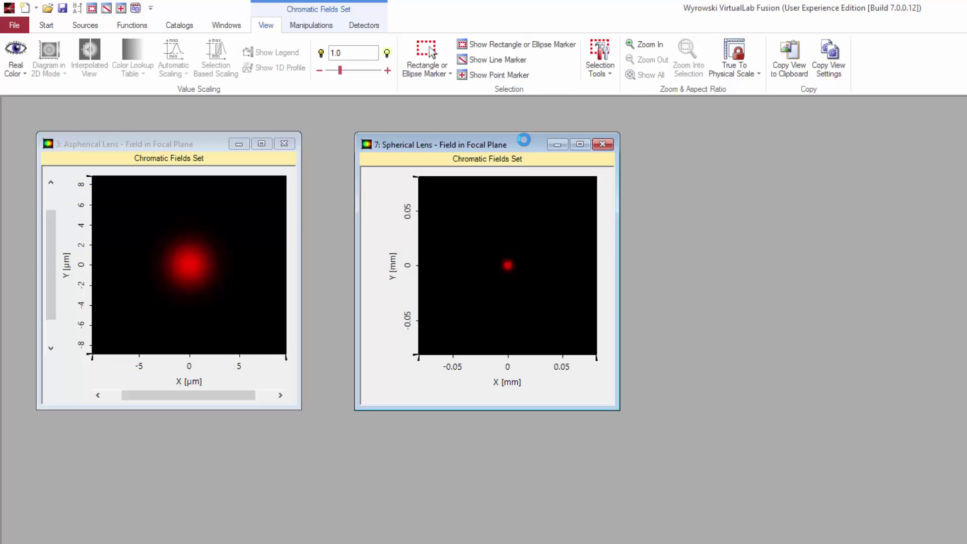
click(633, 49)
click(633, 48)
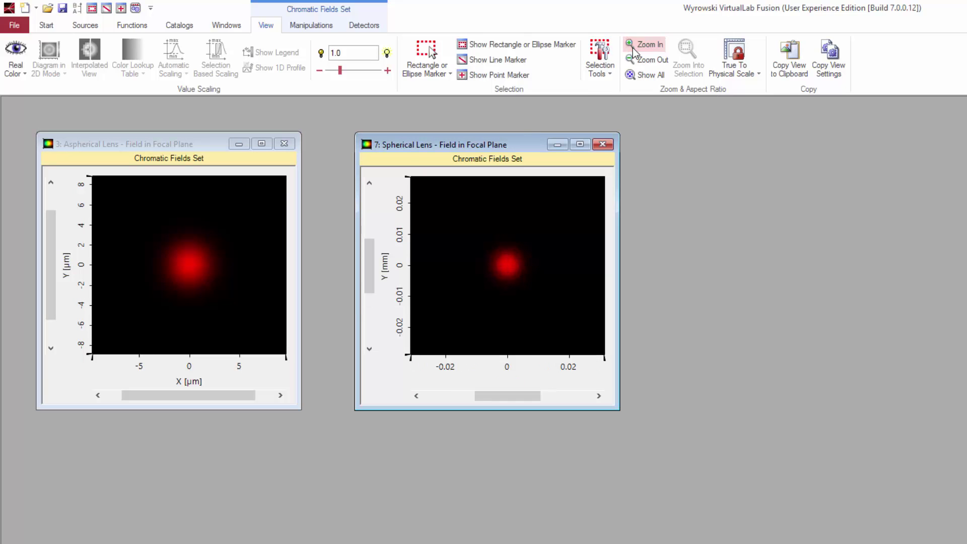
click(634, 49)
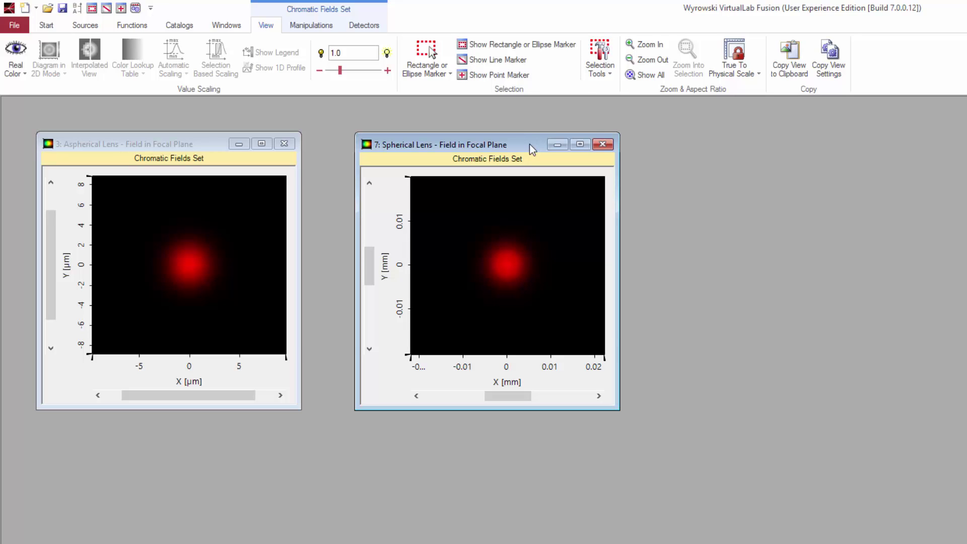
- Copy the view settings from the aspherical lens focal-plane field to the spherical lens field
click(824, 77)
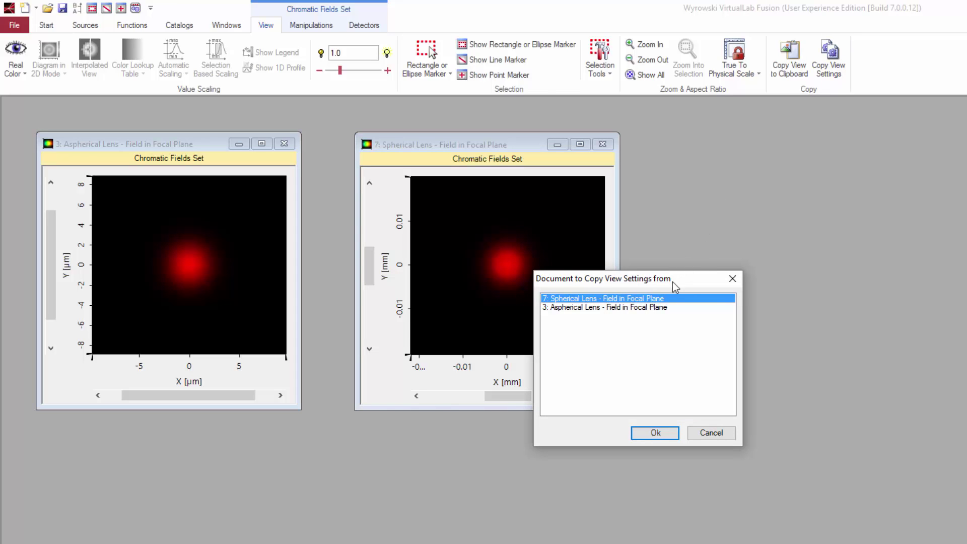
click(661, 308)
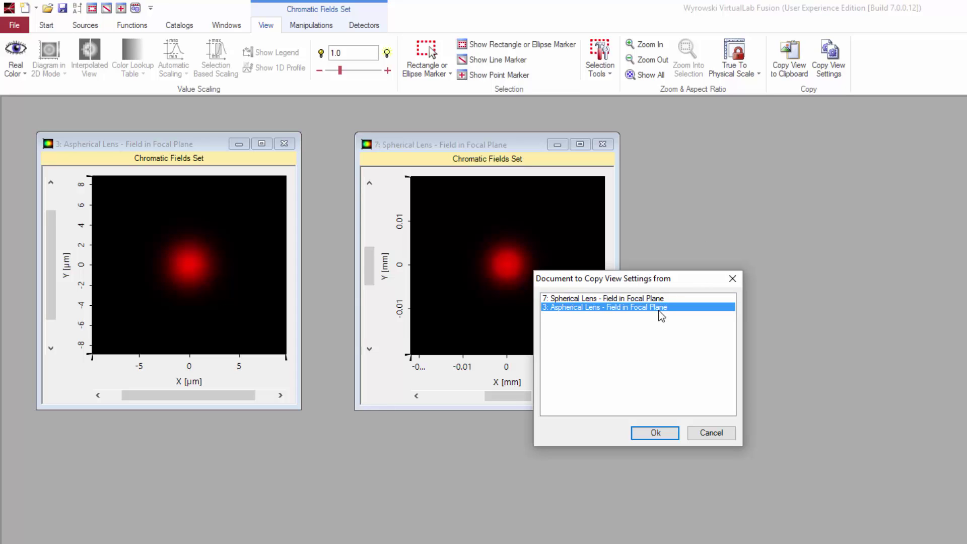
double_click(658, 308)
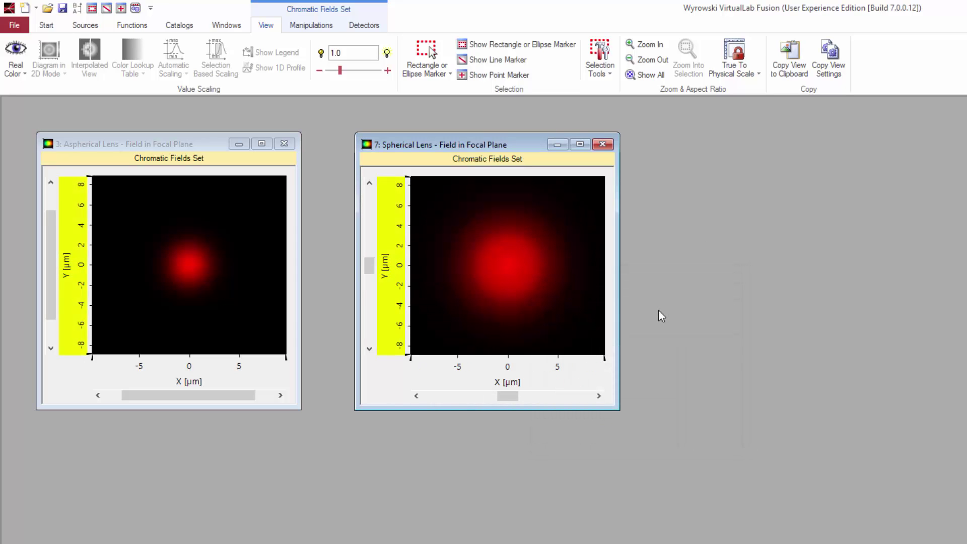